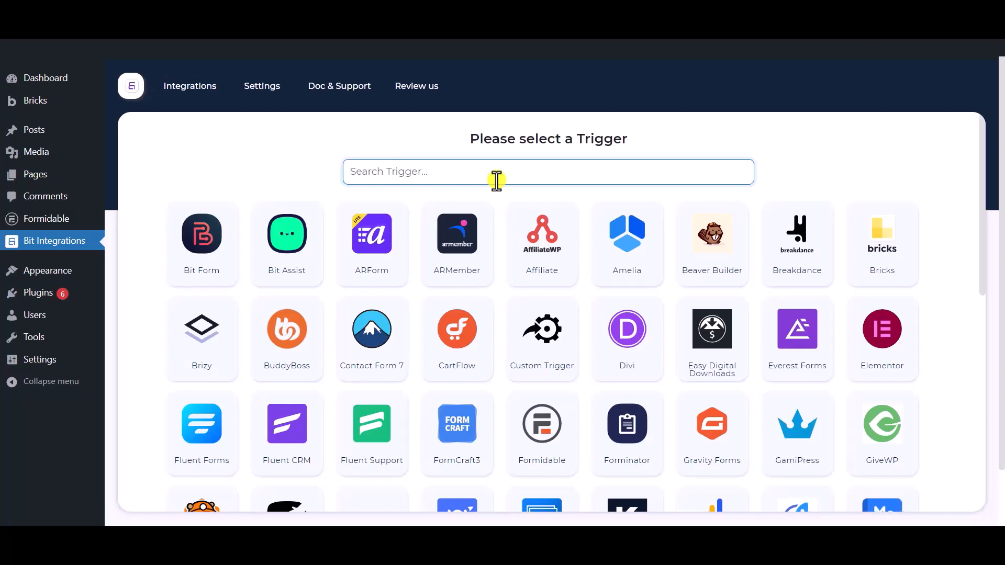
Step: Set Formidable as the trigger with Contact Form as its form, and continue to the action selection
type("formidable")
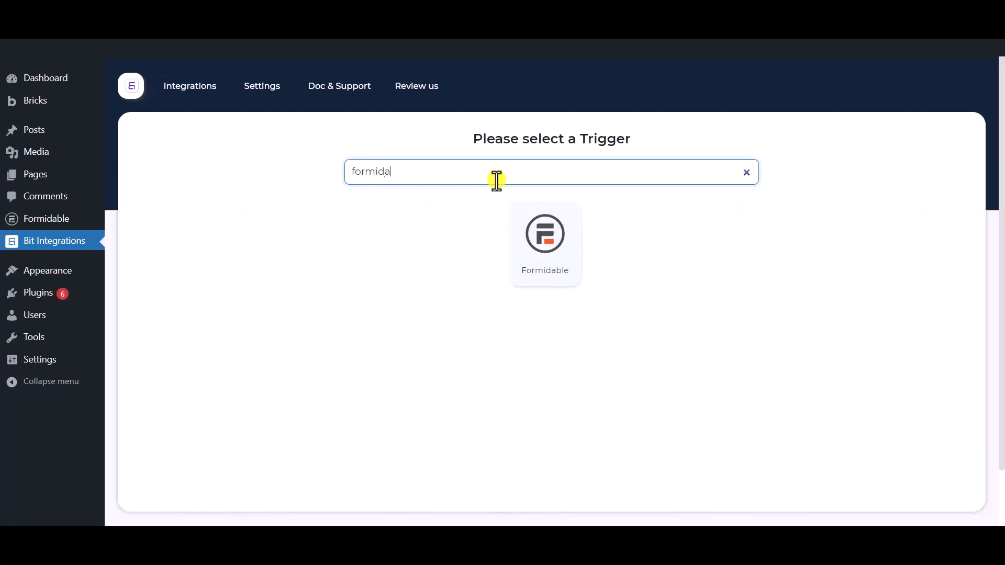
left_click(551, 277)
left_click(515, 337)
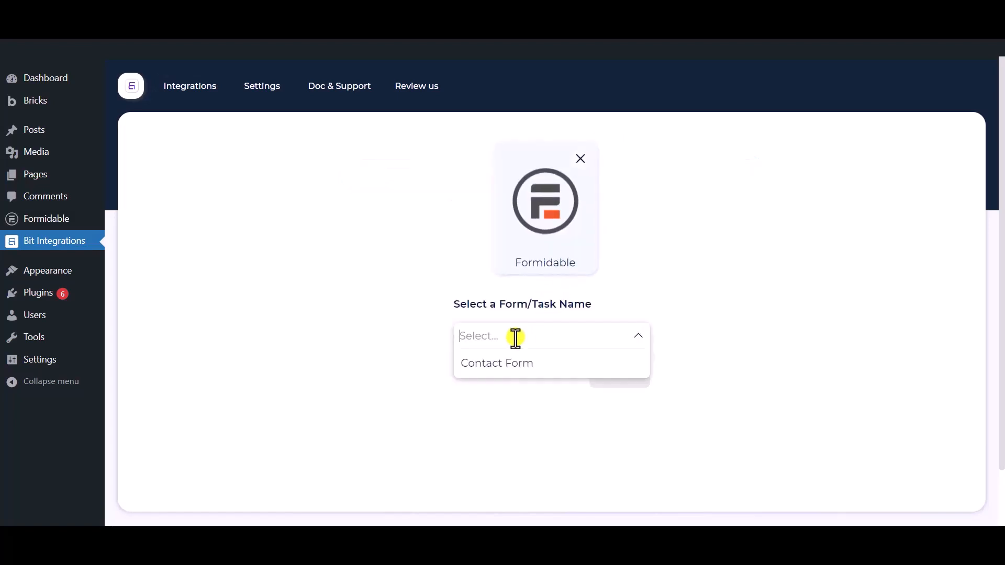
left_click(539, 376)
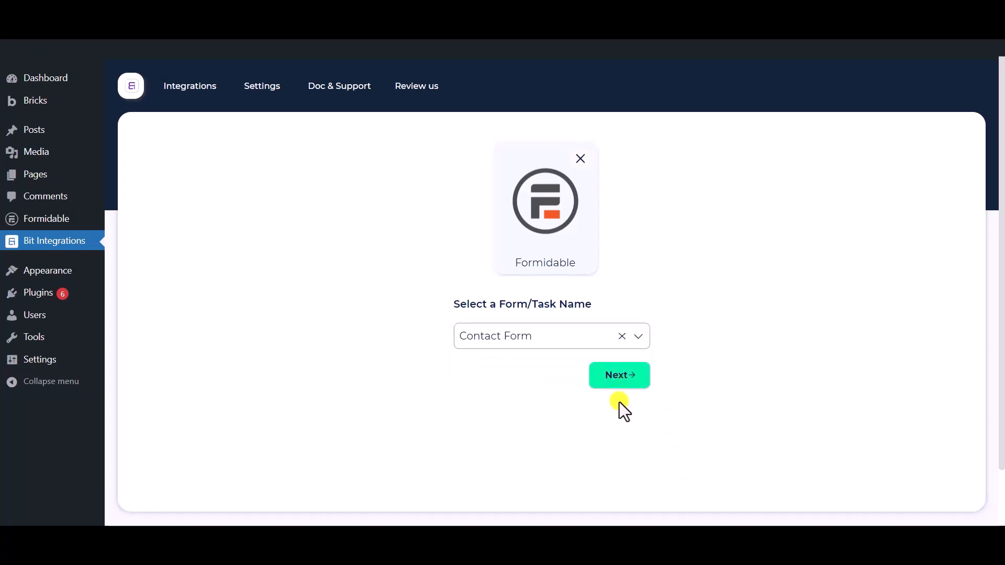
left_click(620, 384)
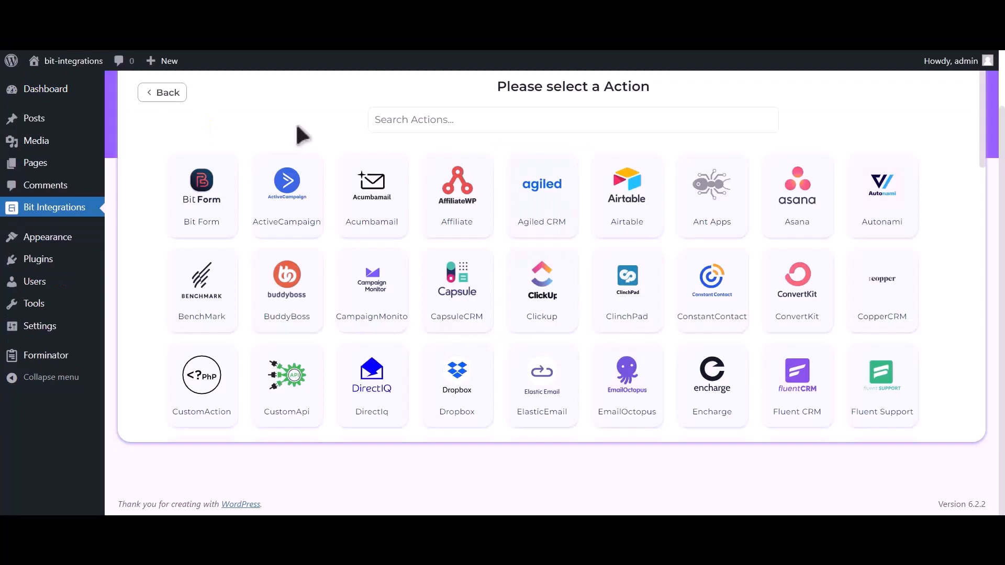
Step: Find and choose Hubspot as the action, and review the note on generating an access token
left_click(457, 122)
type("hu")
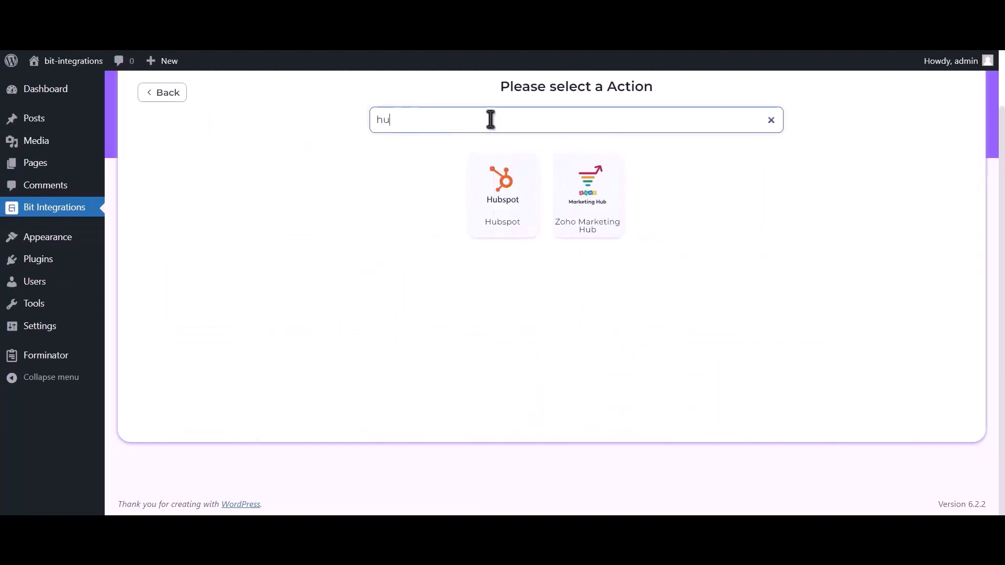
type("bspot")
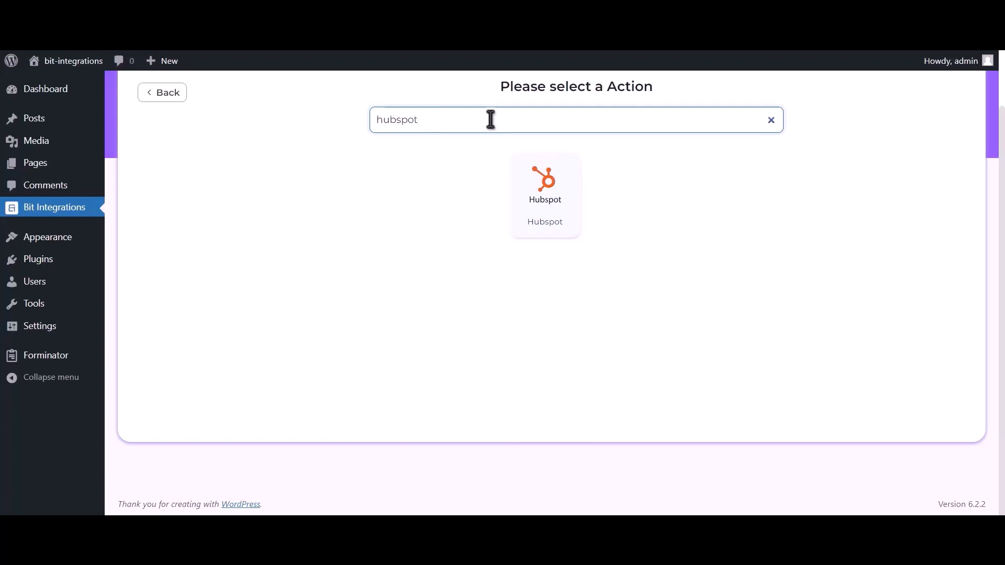
left_click(550, 209)
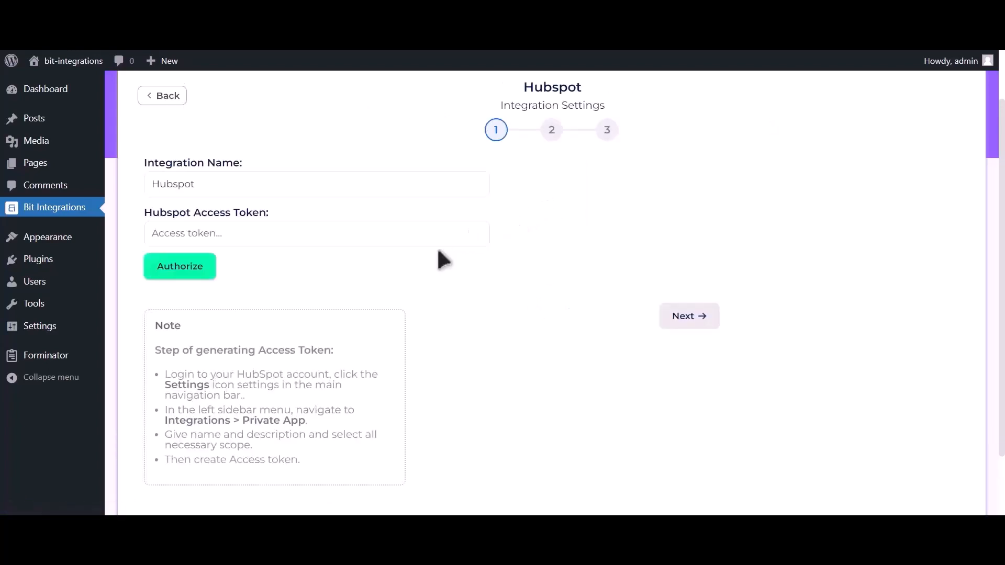
left_click_drag(154, 352, 336, 479)
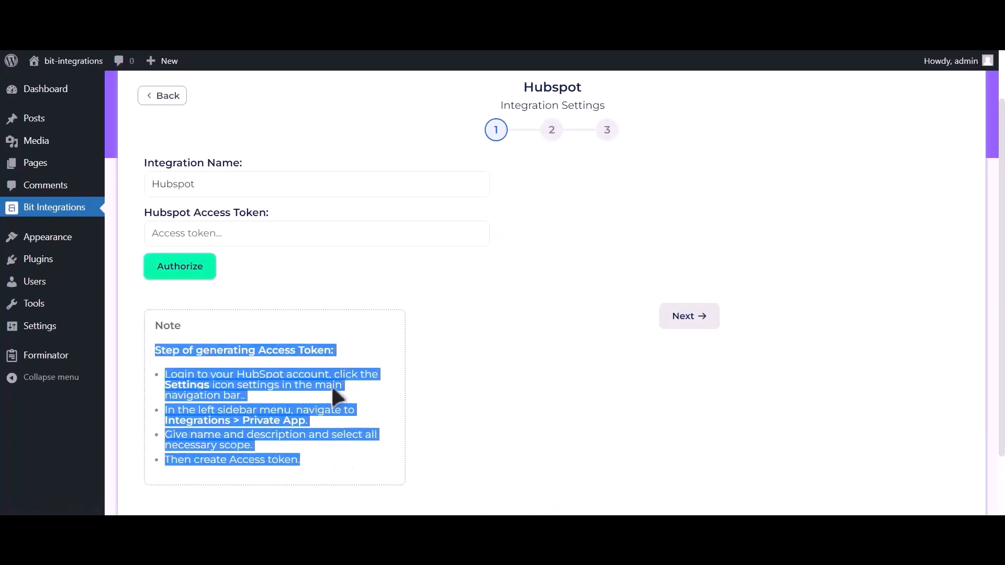
left_click(340, 350)
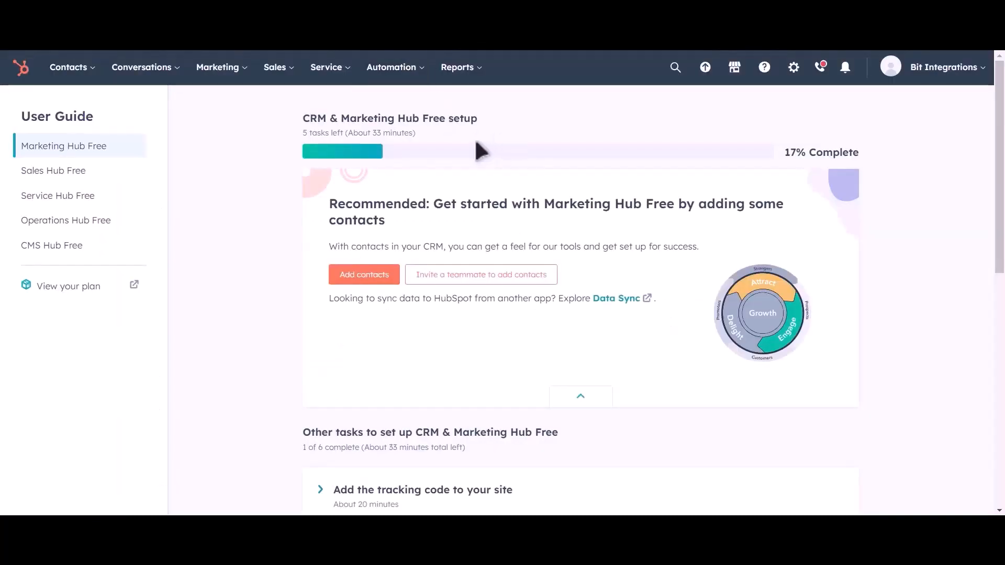
Step: Switch to HubSpot and open the Private Apps page in the account's integration settings
left_click(793, 77)
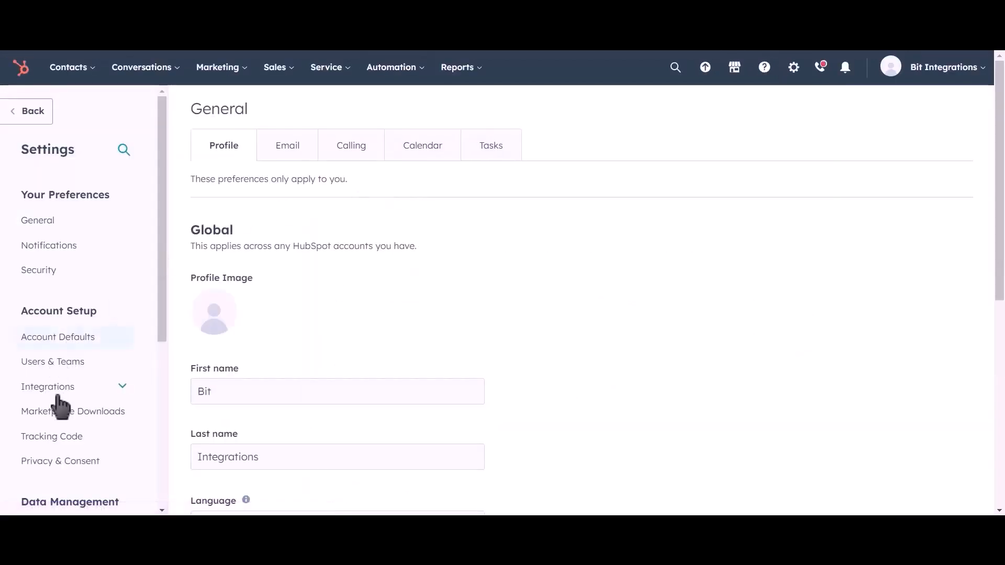
left_click(92, 388)
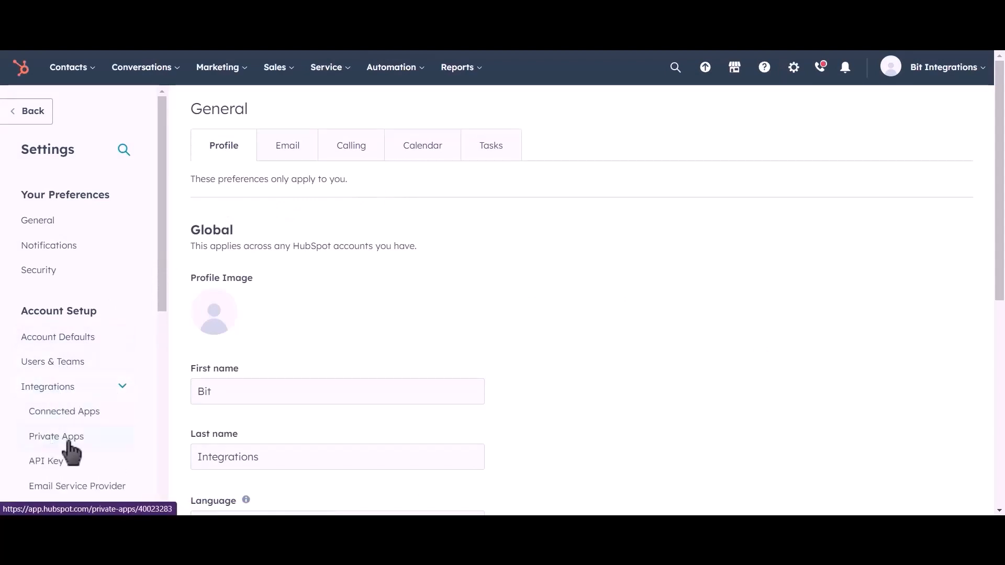
left_click(102, 443)
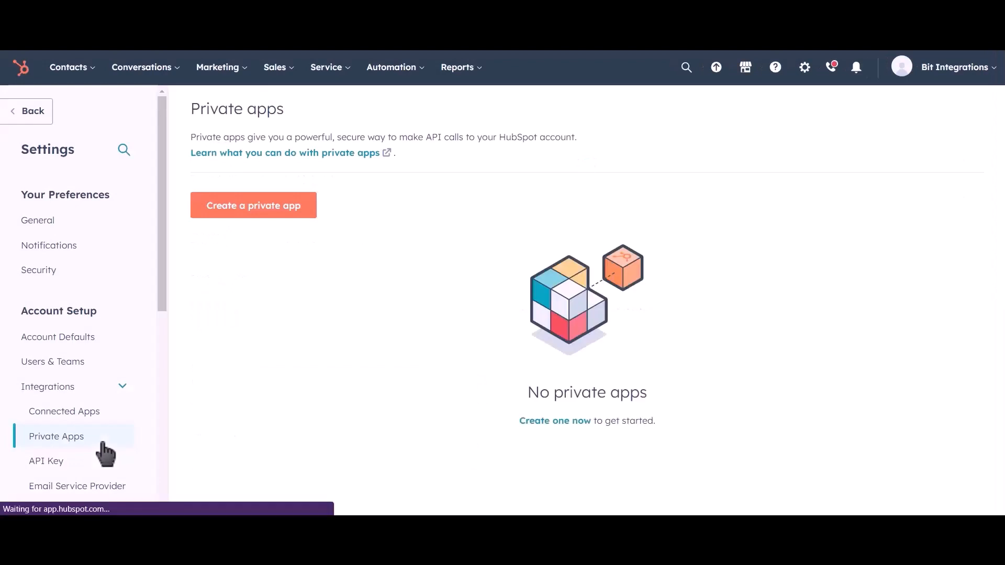
Step: Start creating a private app and name it Bit Integrations
left_click(276, 226)
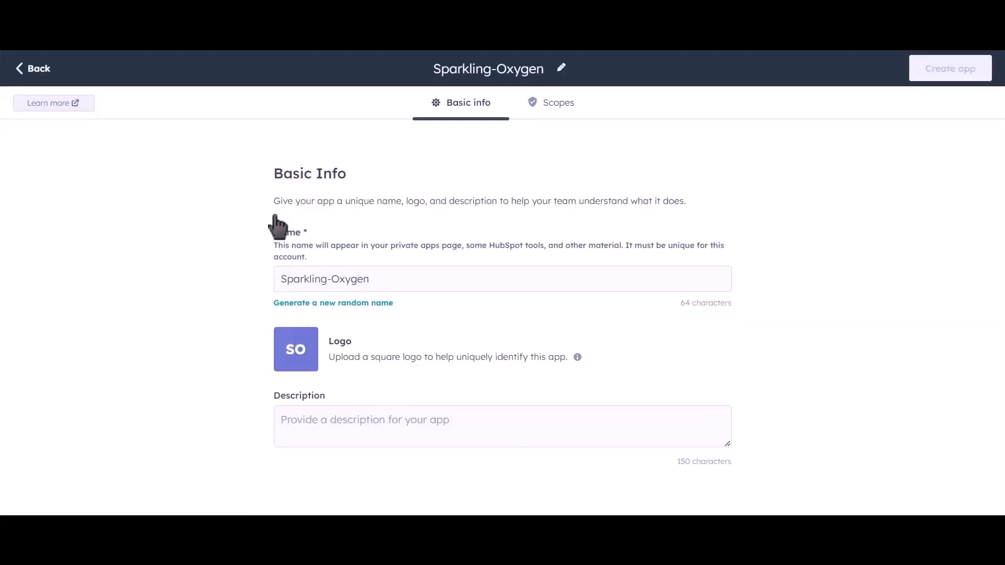
left_click_drag(389, 275, 270, 287)
type("B")
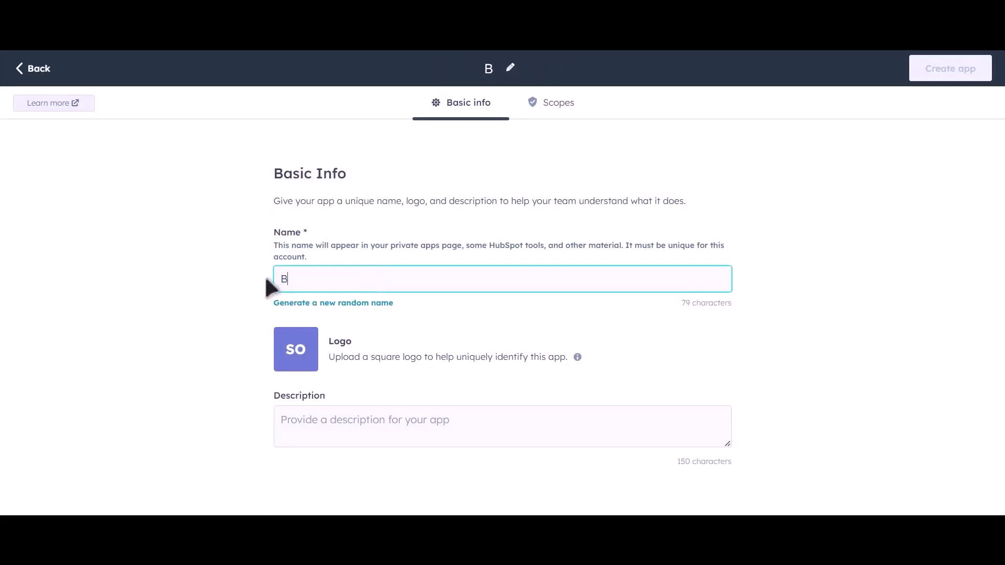
type("it Inte")
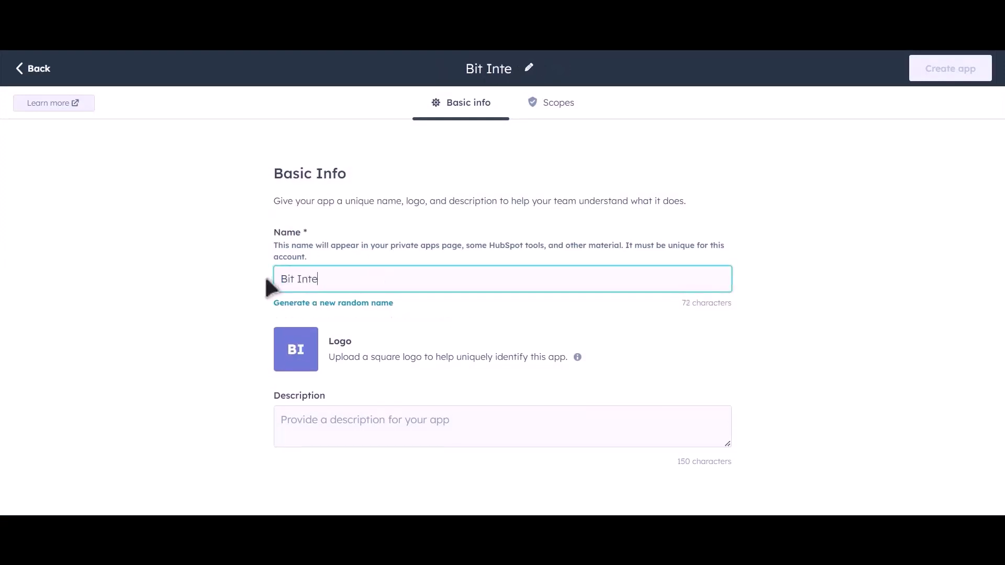
type("grations")
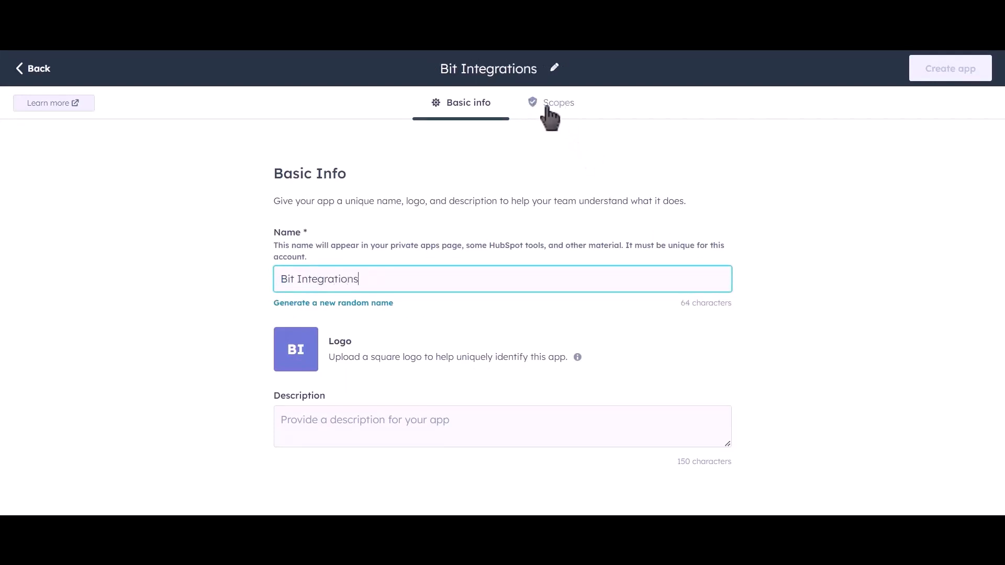
Step: Grant the app read access to every CRM scope from crm.lists through crm.schemas.deals, except the feedback scope
left_click(565, 110)
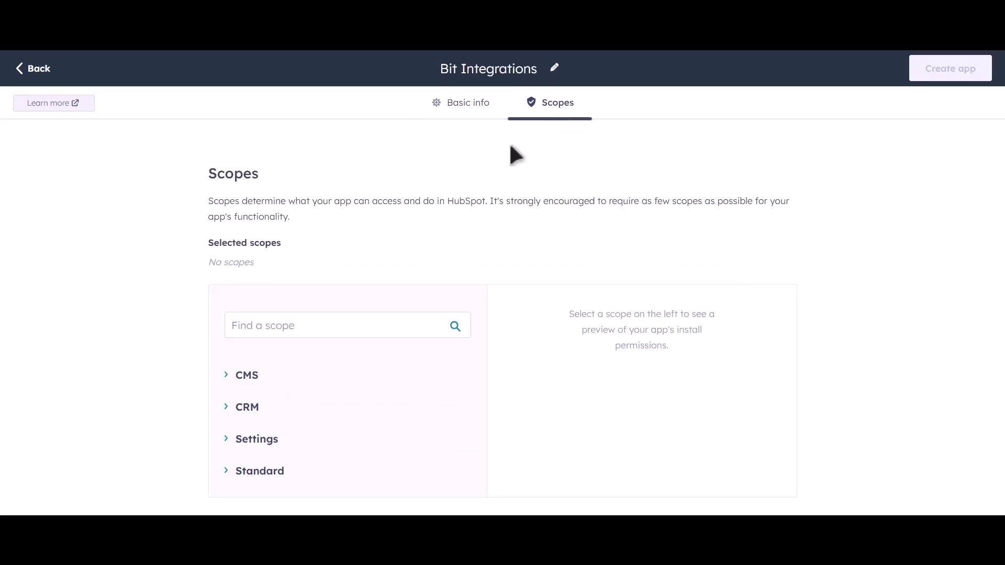
left_click(228, 411)
scroll(440, 351, "down", 4)
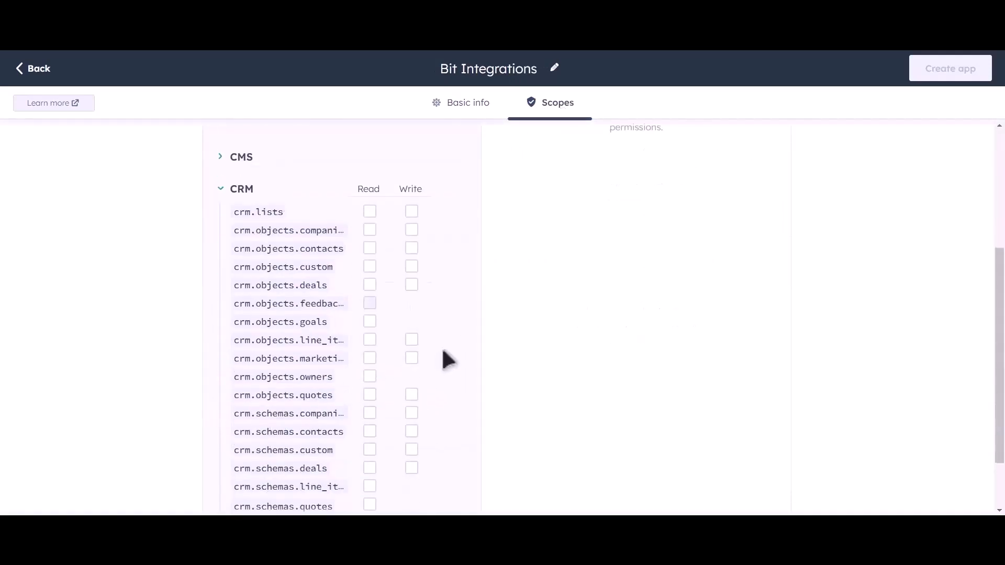
scroll(471, 296, "down", 2)
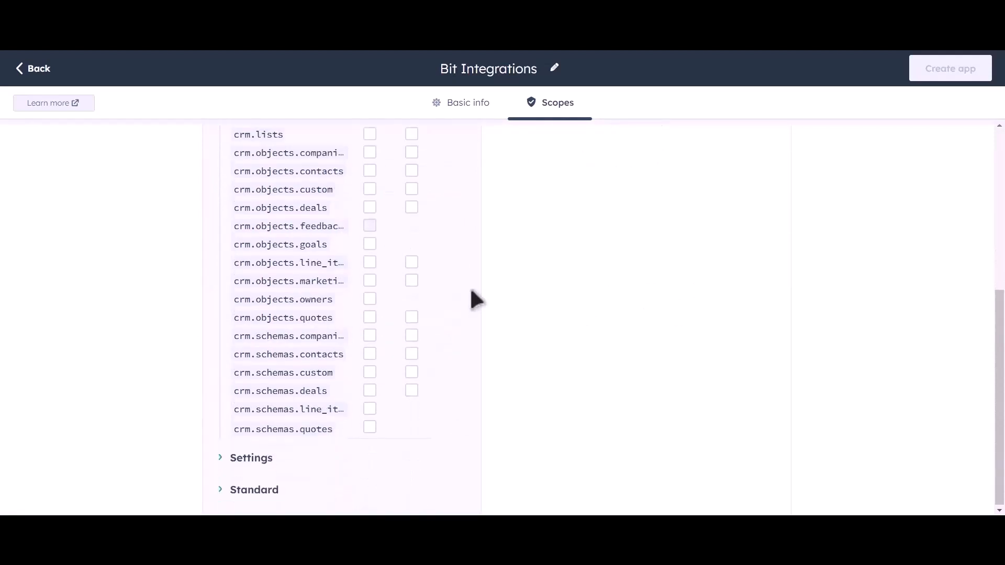
scroll(449, 262, "up", 4)
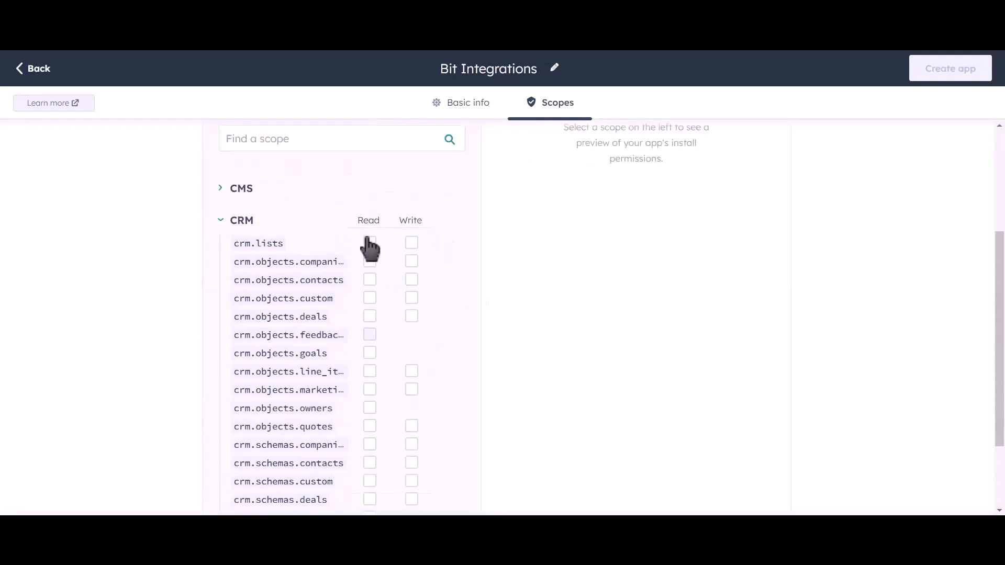
left_click(370, 243)
left_click(370, 261)
left_click(370, 280)
left_click(369, 298)
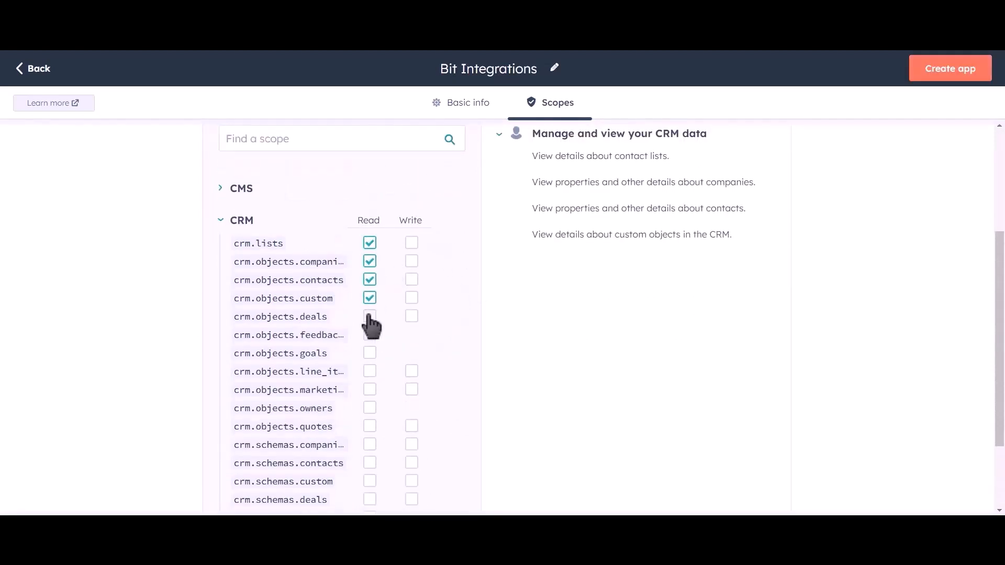
left_click(370, 317)
left_click(370, 353)
left_click(370, 372)
left_click(370, 390)
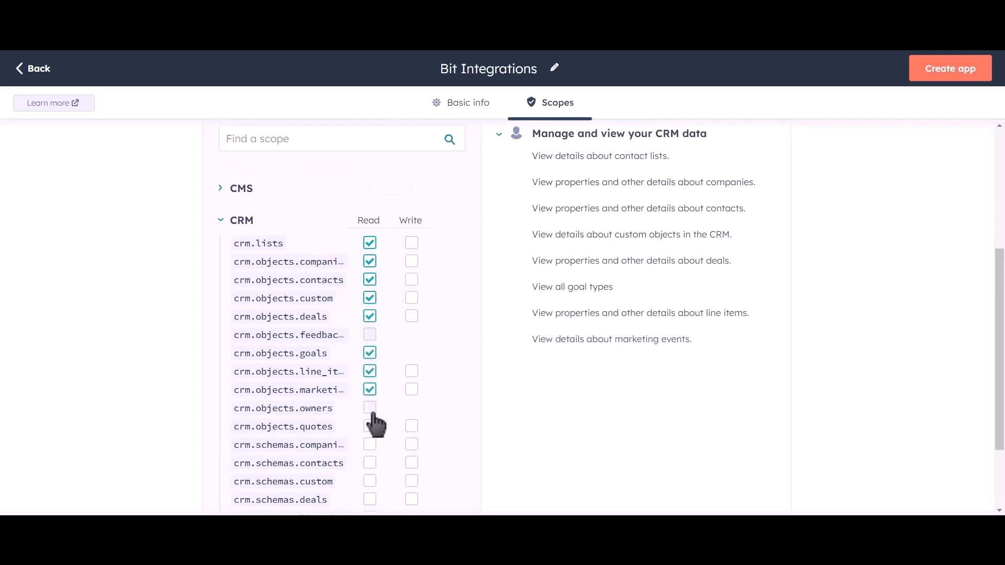
left_click(370, 408)
left_click(370, 426)
left_click(370, 445)
left_click(370, 463)
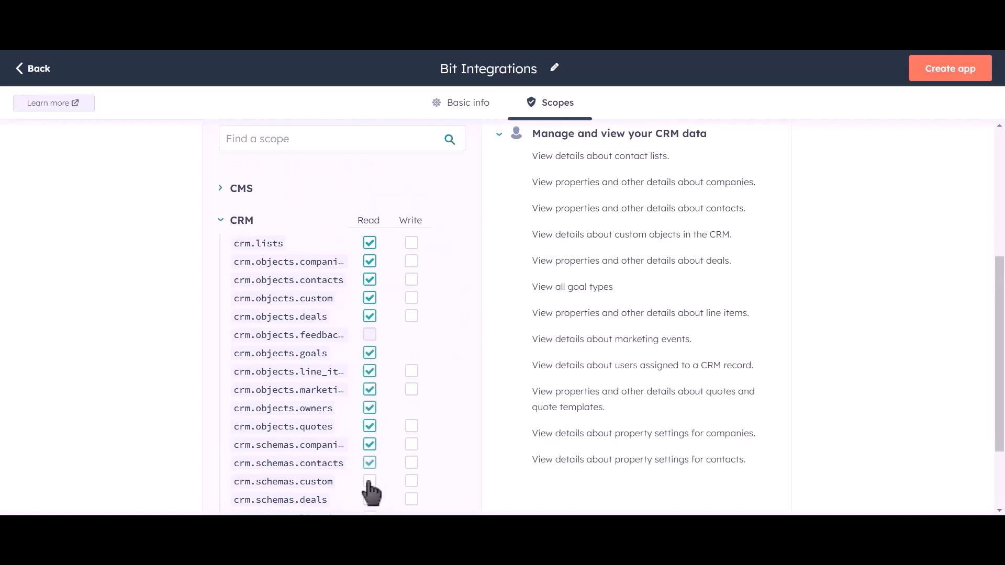
left_click(369, 482)
left_click(369, 499)
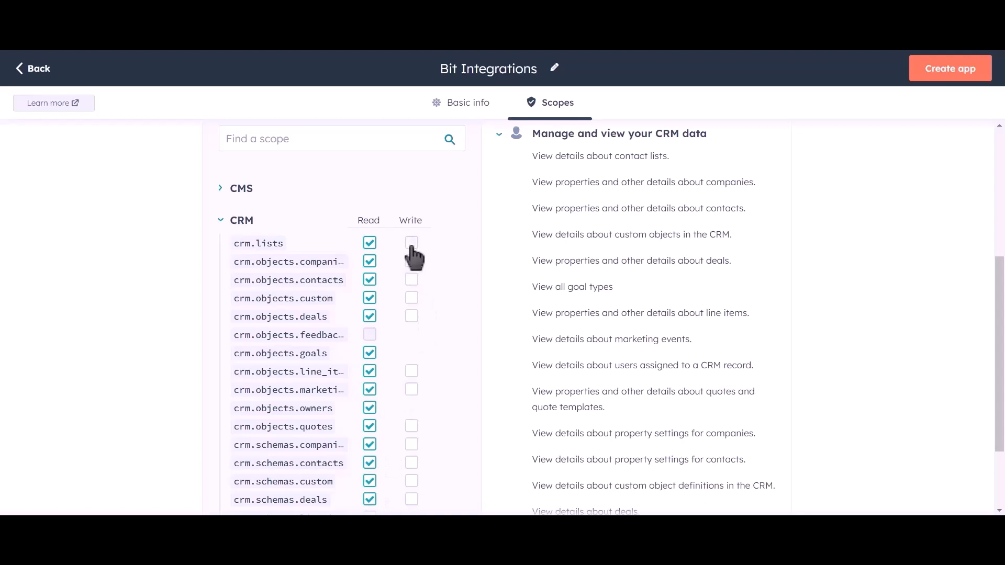
Step: Grant write access to every CRM scope that offers it, from crm.lists through crm.schemas.deals
left_click(411, 244)
left_click(411, 261)
left_click(412, 279)
left_click(412, 298)
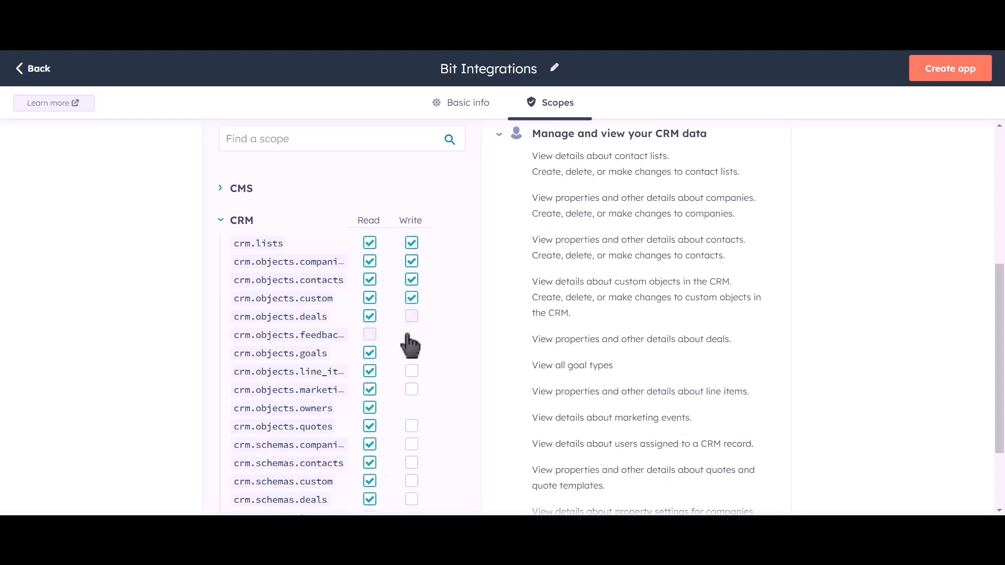
left_click(411, 317)
left_click(411, 371)
left_click(412, 390)
left_click(412, 426)
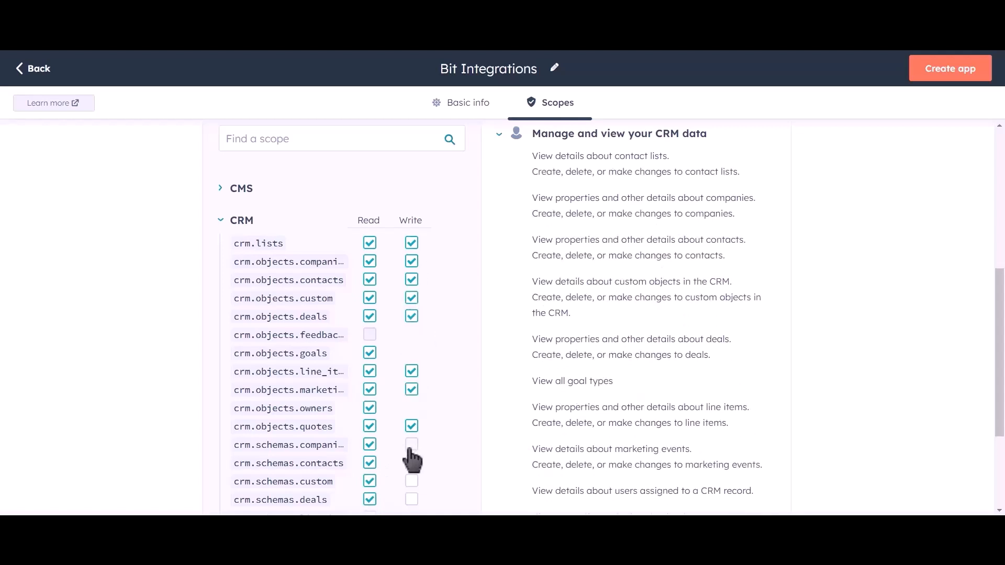
left_click(412, 444)
left_click(412, 481)
left_click(411, 499)
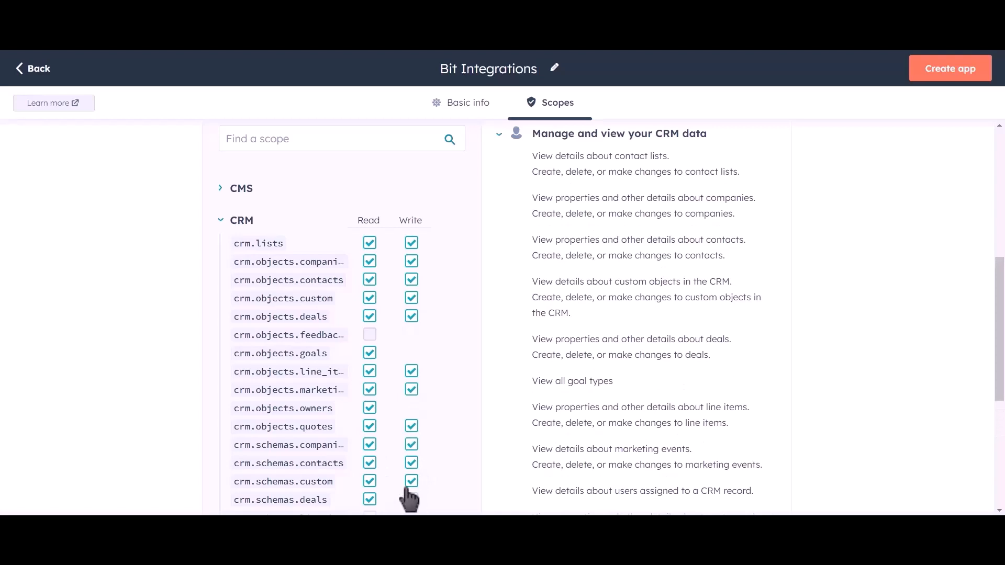
Step: Add read access for the crm.schemas.line_items and crm.schemas.quotes scopes
scroll(435, 316, "down", 2)
scroll(437, 321, "down", 1)
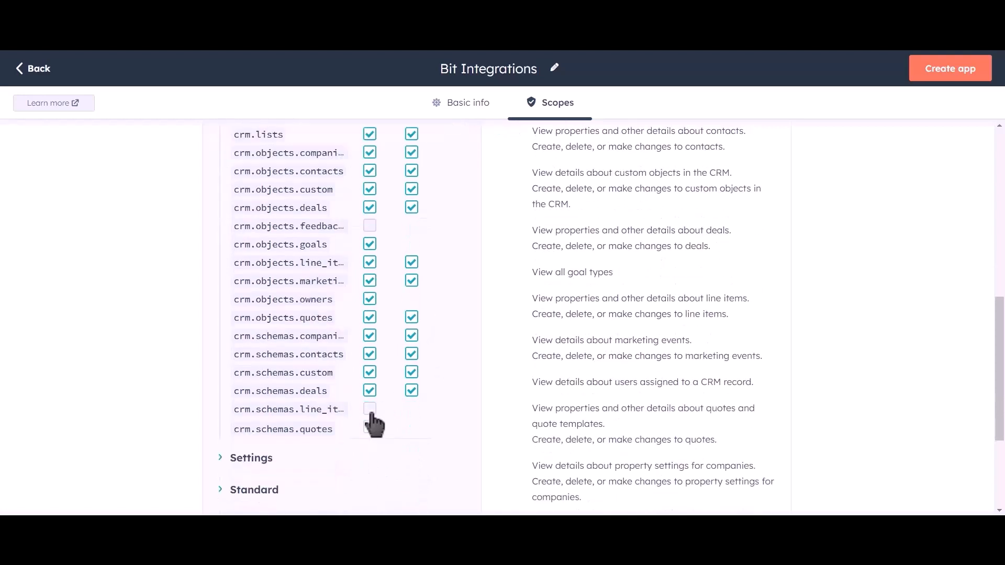
left_click(369, 410)
left_click(370, 430)
Step: Create the private app with the selected scopes, then reveal and copy its access token
scroll(466, 332, "up", 8)
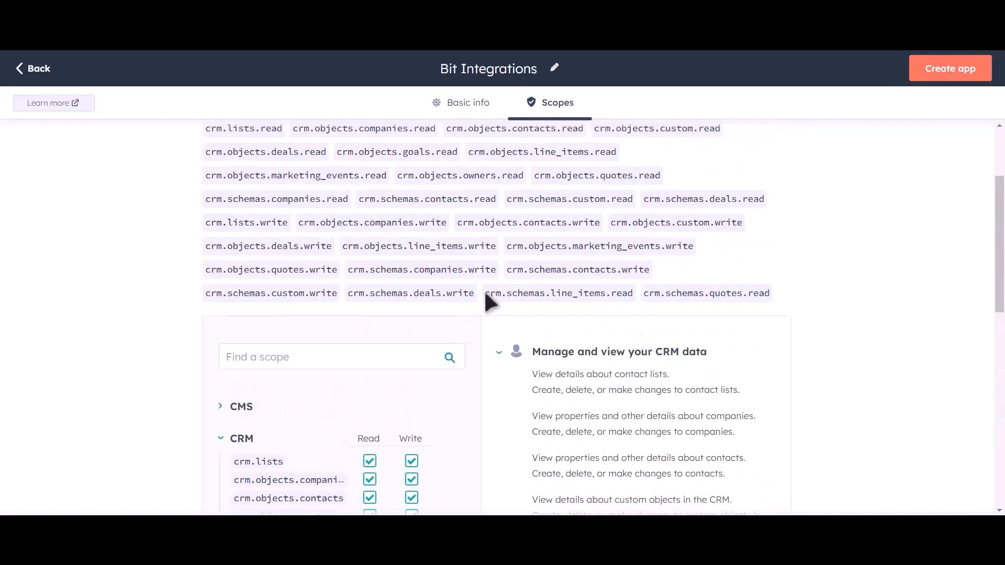
left_click(938, 76)
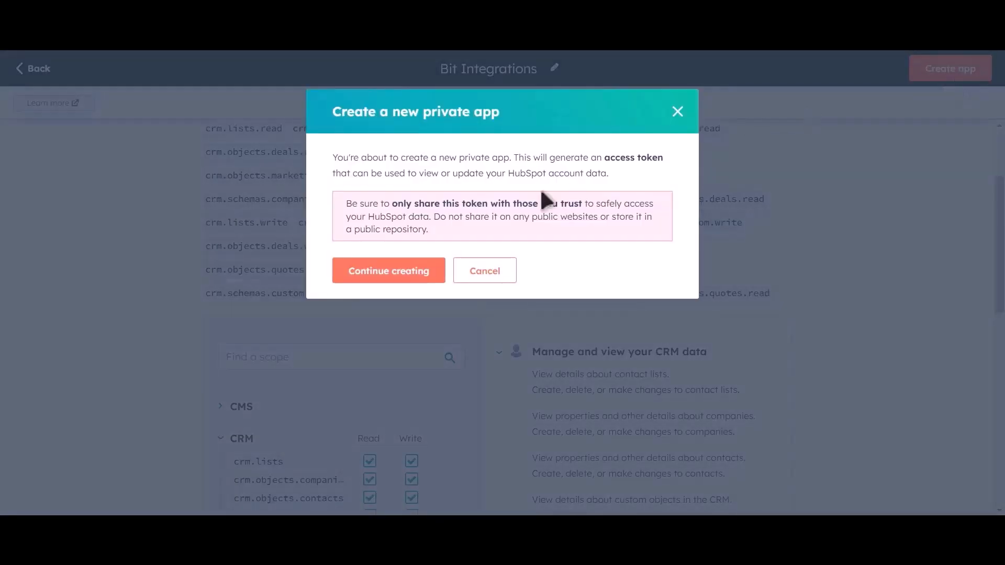
left_click(411, 281)
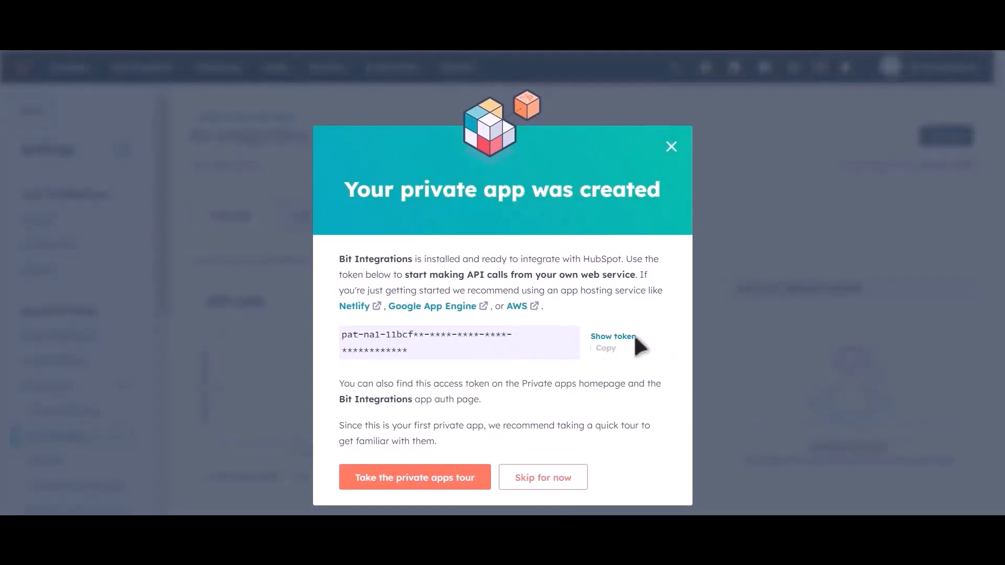
left_click(613, 336)
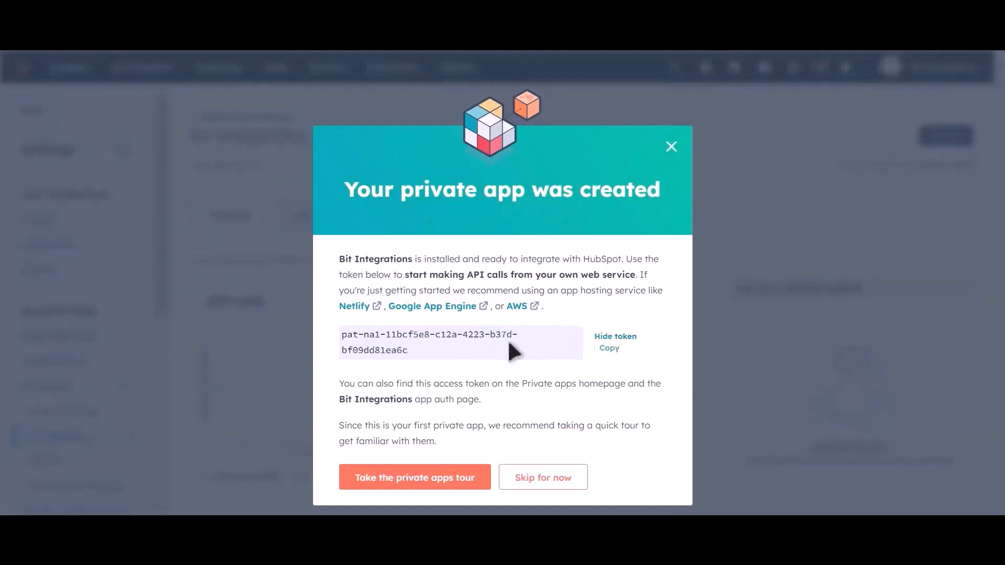
left_click(609, 350)
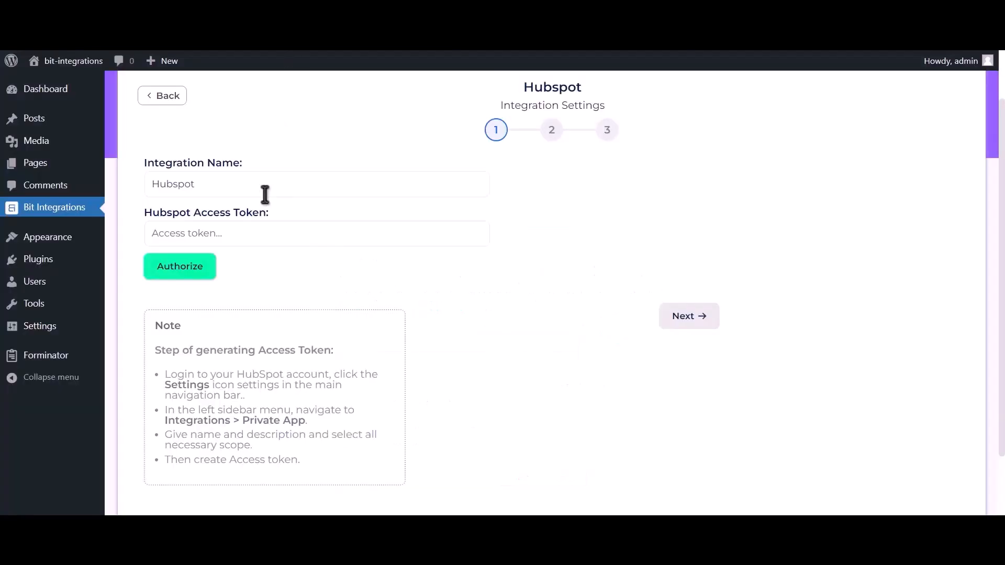
Step: Switch back to Bit Integrations, paste the copied token as the Hubspot access token and authorize the connection
left_click(271, 234)
key("ctrl+v")
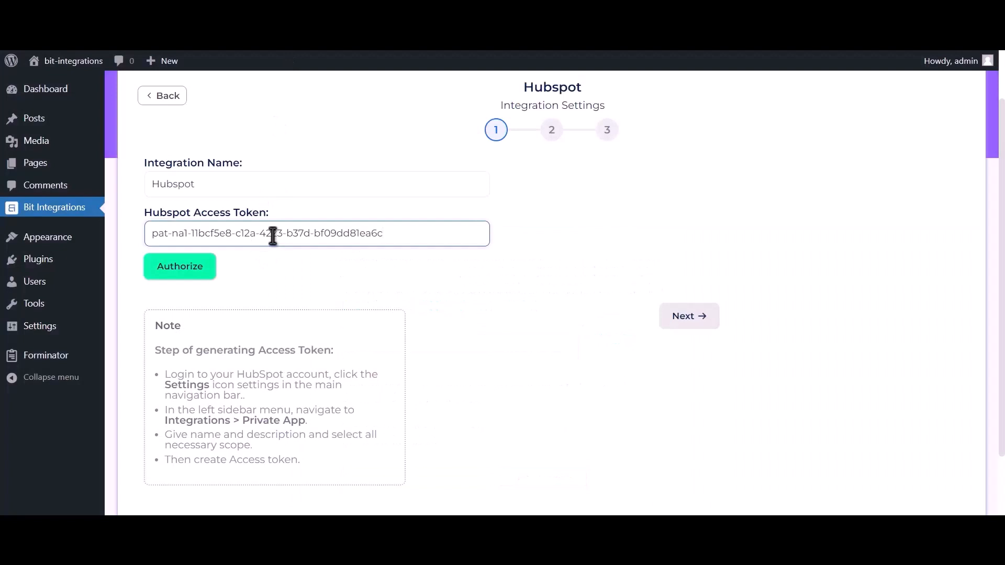
left_click(195, 274)
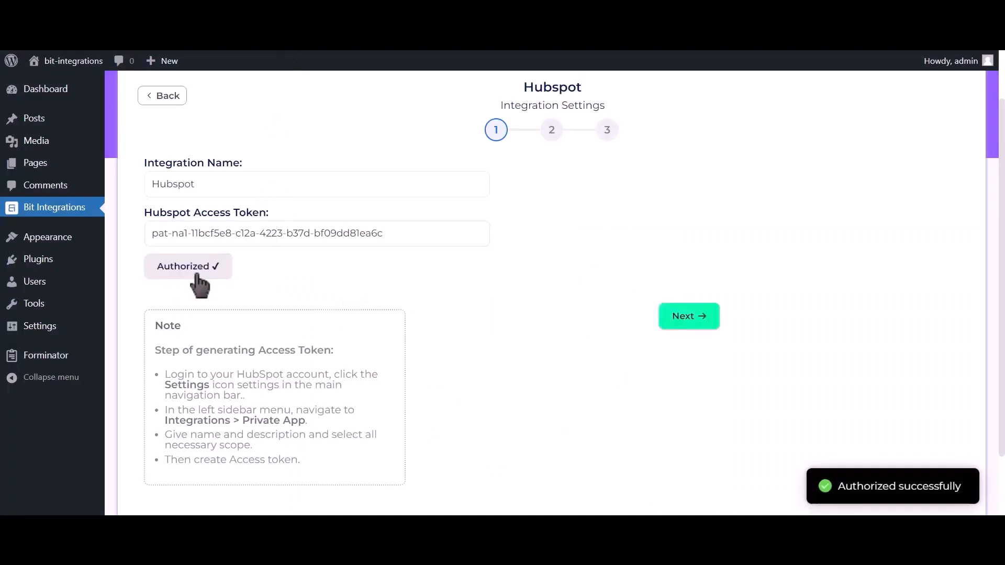
Step: Proceed from the authorization page to the second integration stage and set the Hubspot action to Create Contact
left_click_drag(832, 486, 971, 491)
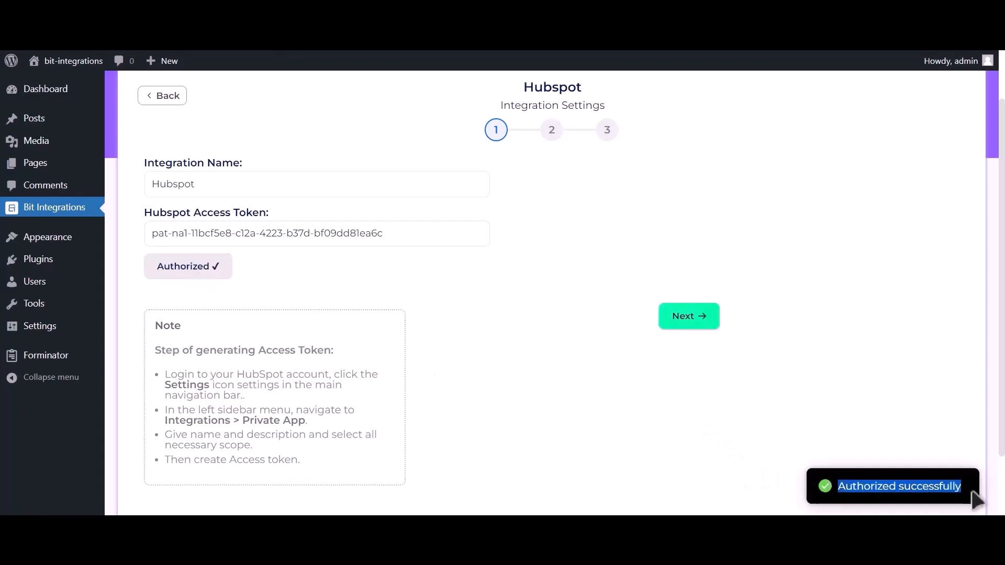
left_click(701, 324)
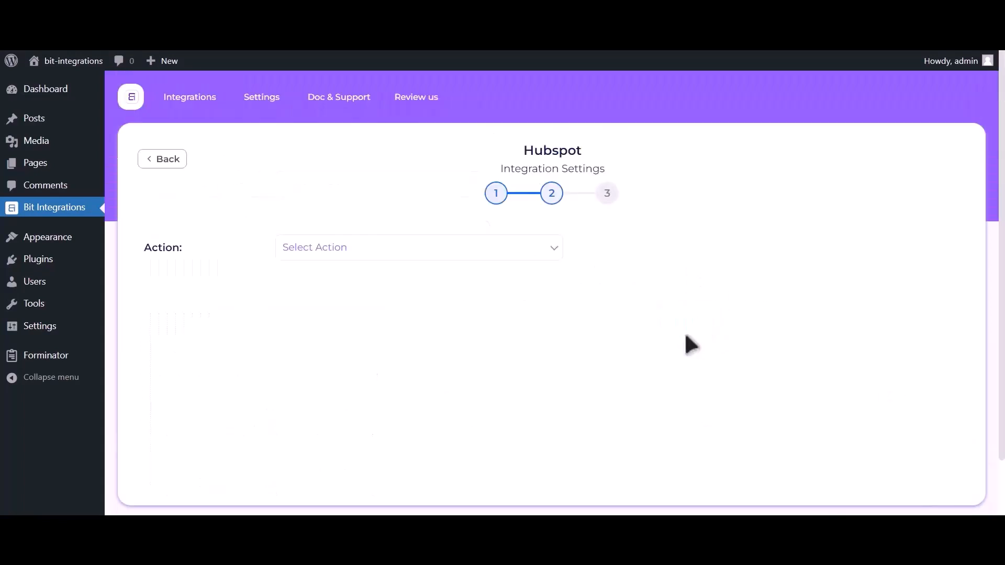
left_click(504, 252)
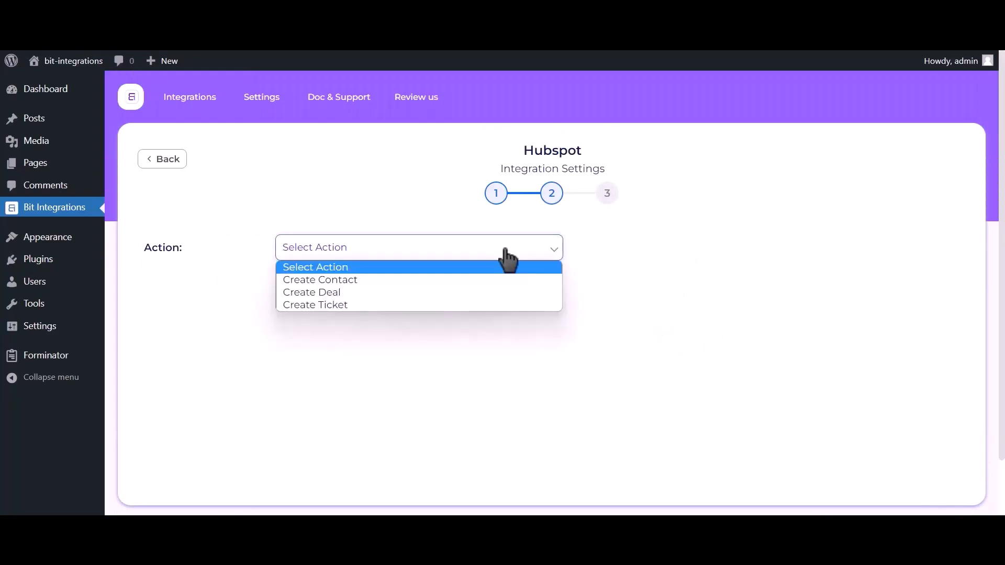
left_click(472, 280)
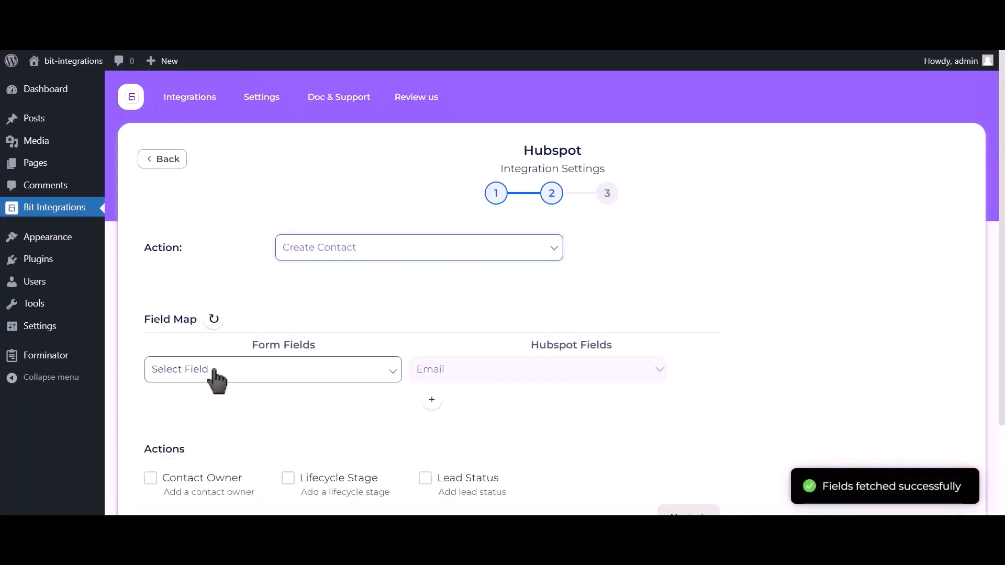
Step: Map the form field Email Address-1 to Email, and add a row mapping Name-1 to First Name
left_click(216, 373)
left_click(212, 425)
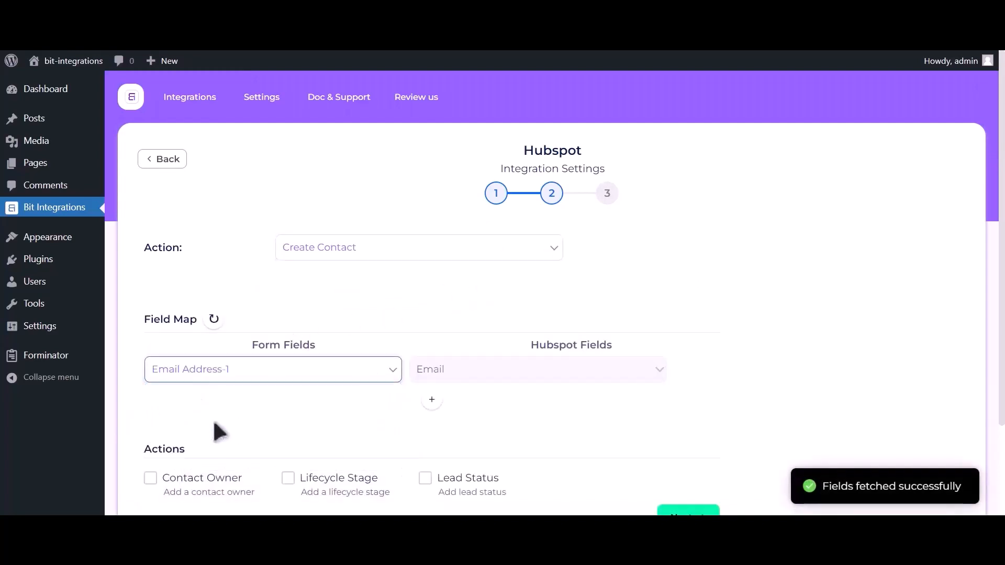
left_click(432, 402)
left_click(264, 408)
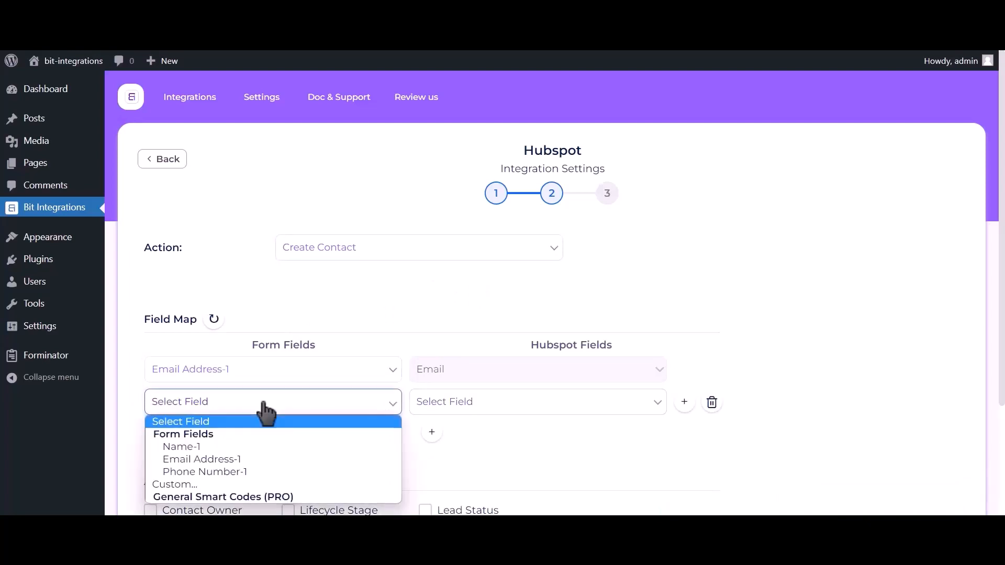
left_click(244, 448)
left_click(528, 408)
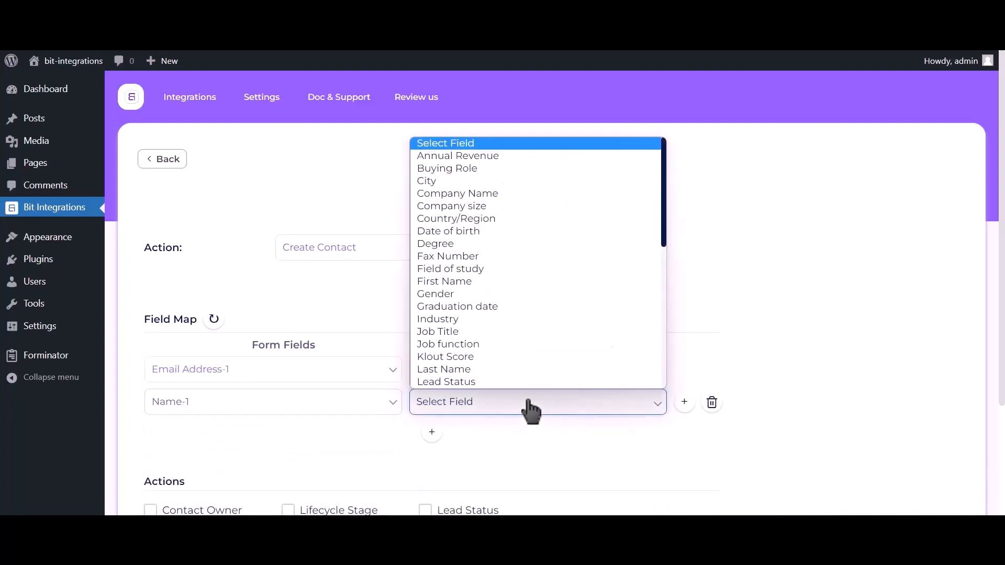
left_click(462, 280)
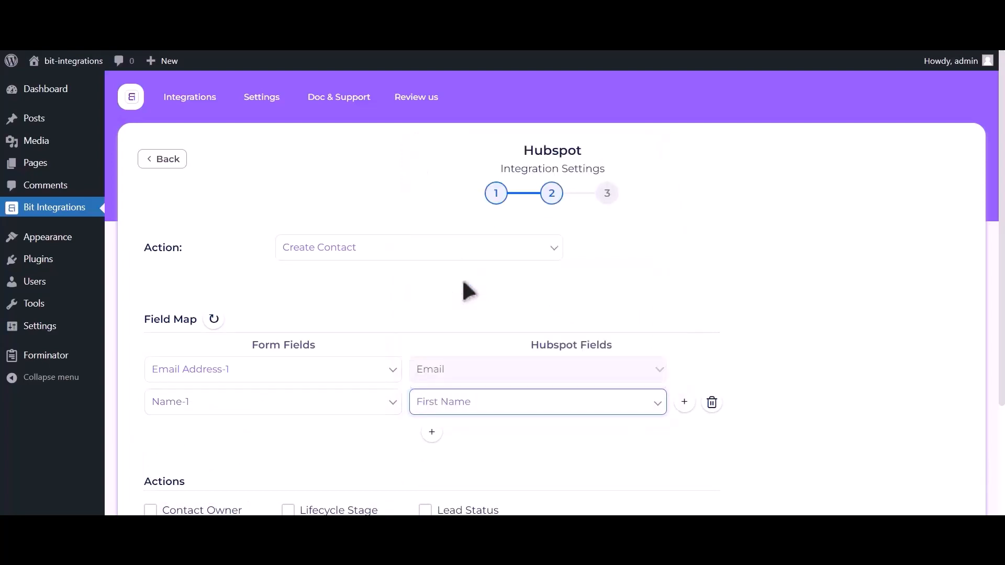
Step: Add another field map row and map the form field Phone Number-1 to the Hubspot field Phone Number
left_click(433, 434)
left_click(265, 450)
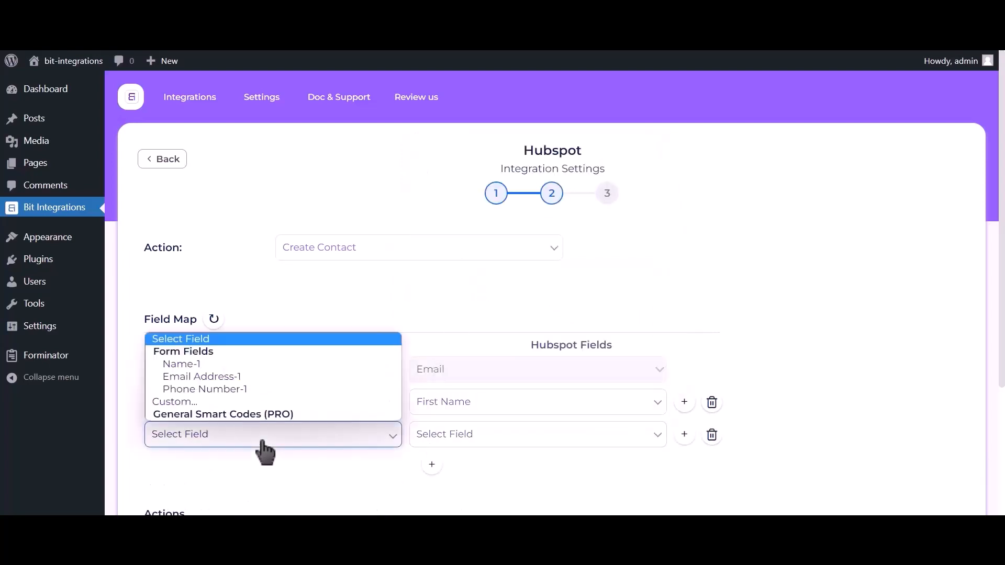
left_click(243, 389)
left_click(481, 440)
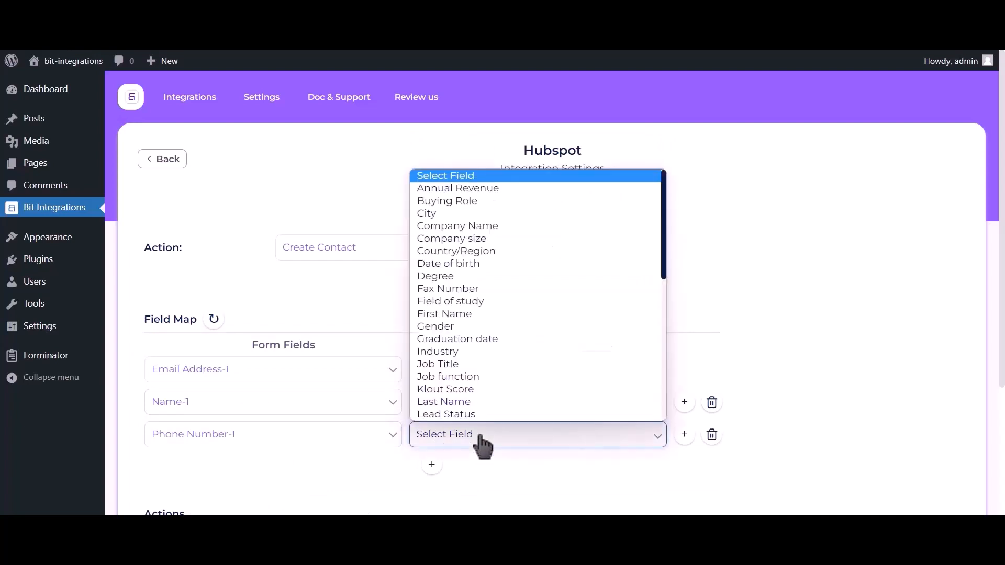
key("p")
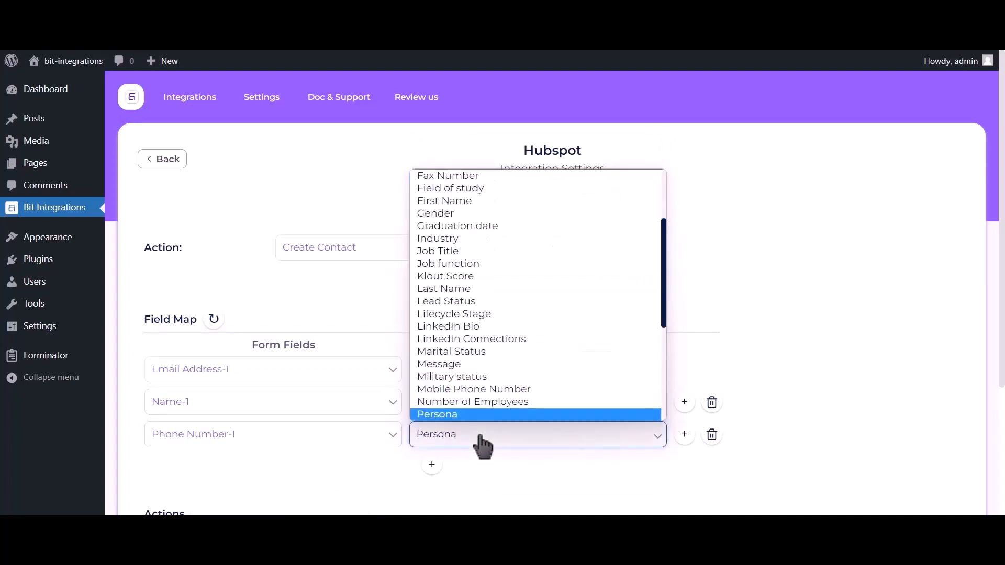
key("h")
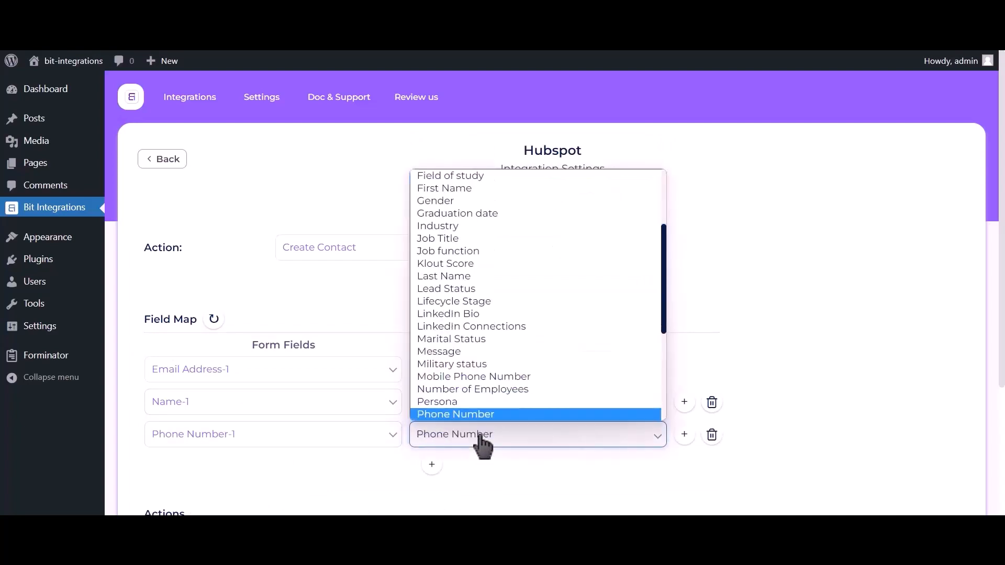
left_click(475, 413)
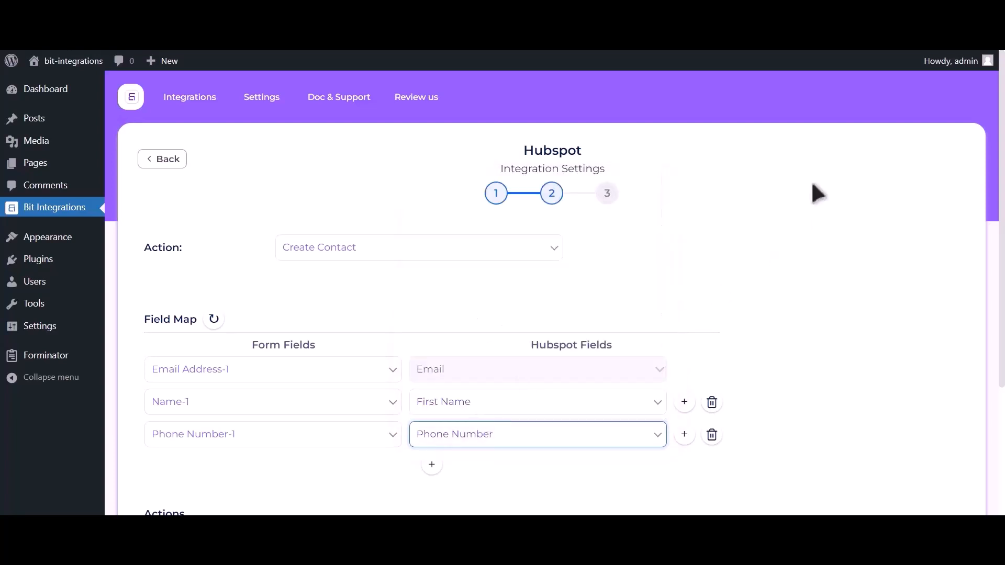
Step: Leave the optional actions and conditional logic off, continue to the final stage, and finish and save the integration
scroll(785, 199, "down", 3)
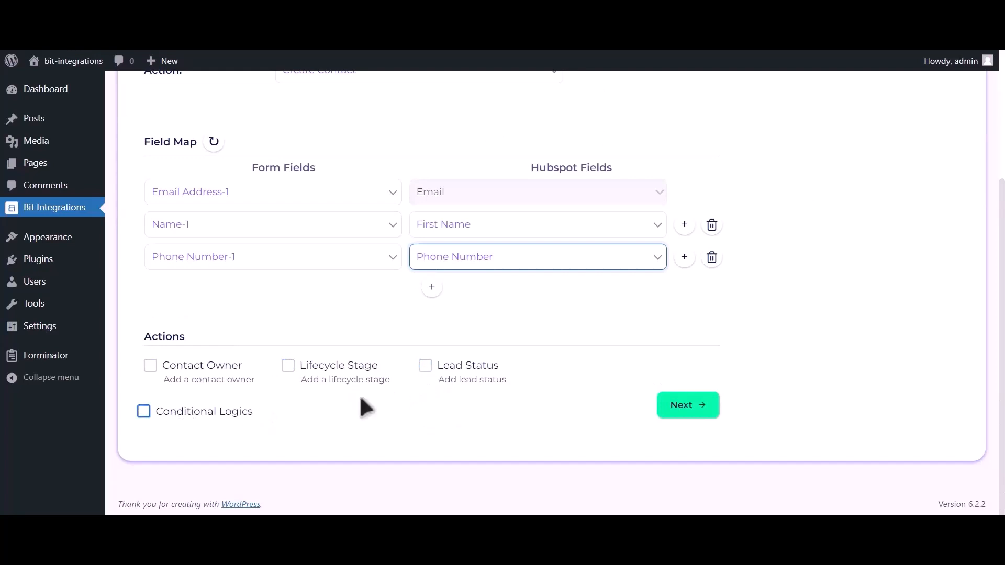
left_click(692, 405)
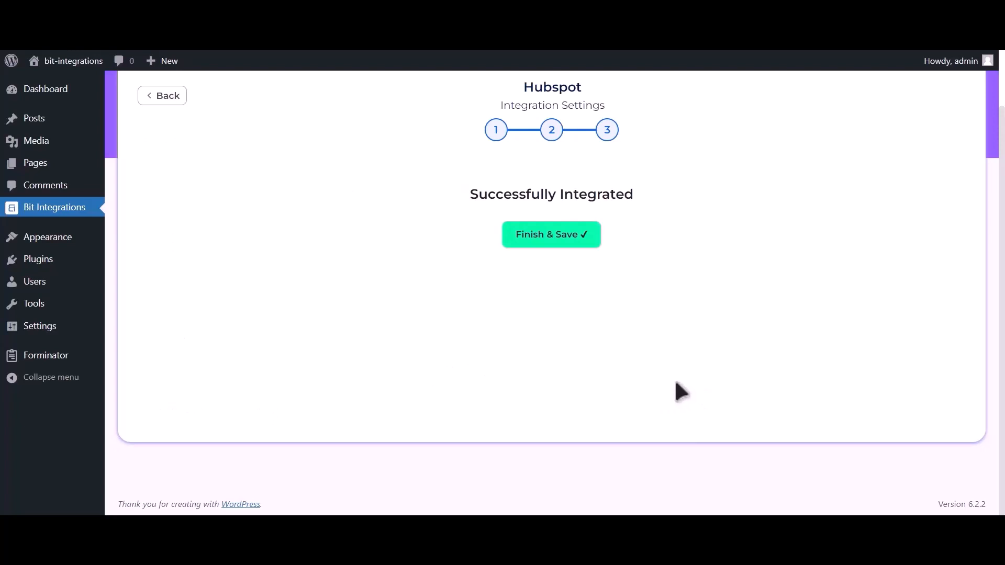
left_click(568, 238)
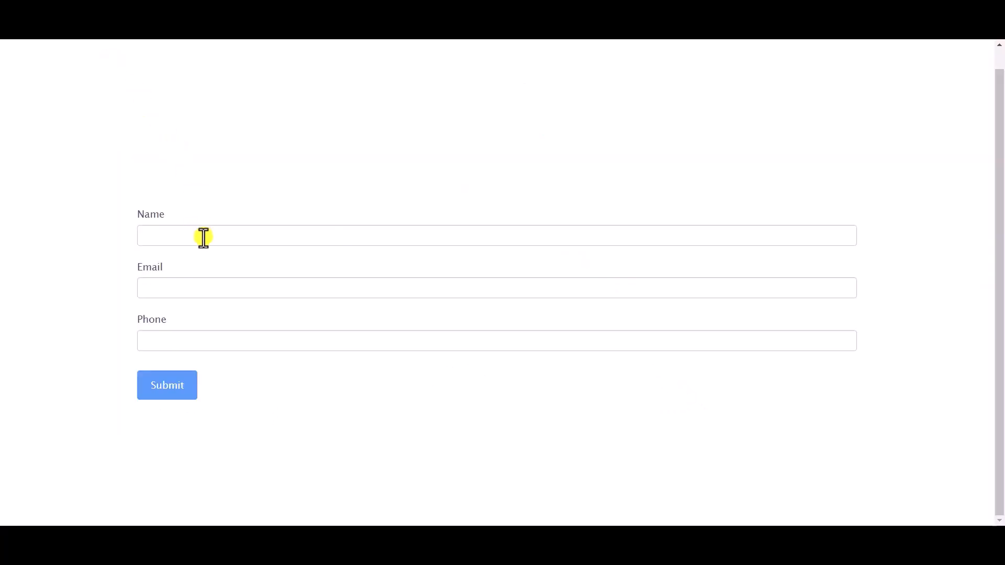
Step: Fill in the contact form with the name Bit Integrations, the contact's e-mail and phone number, and submit it
left_click(204, 238)
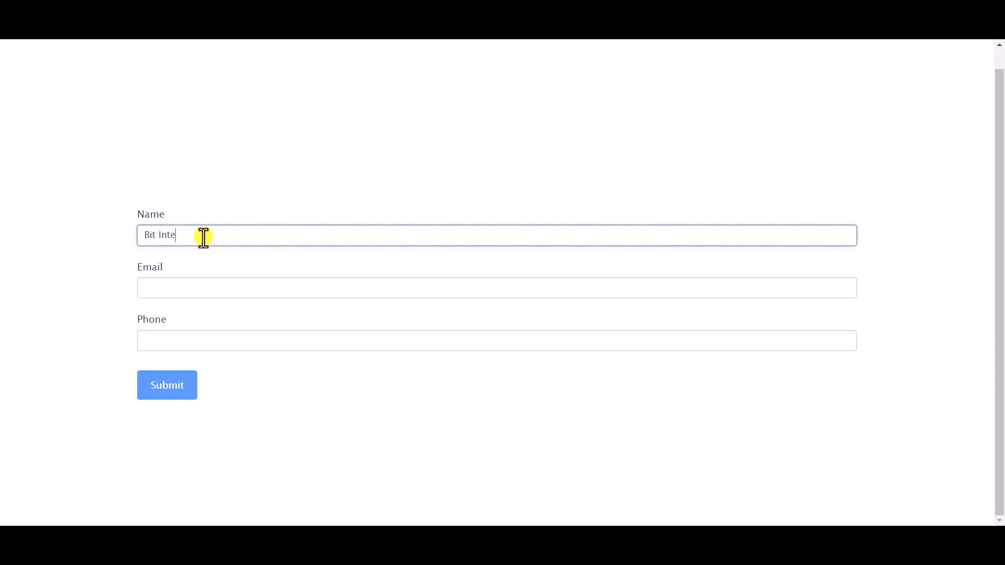
type("Bit Integrations")
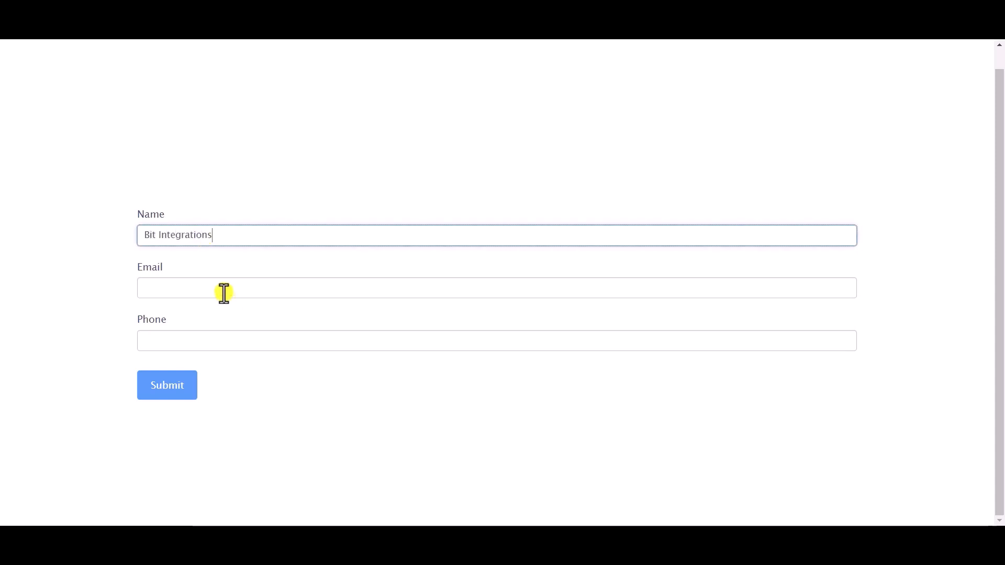
left_click(224, 292)
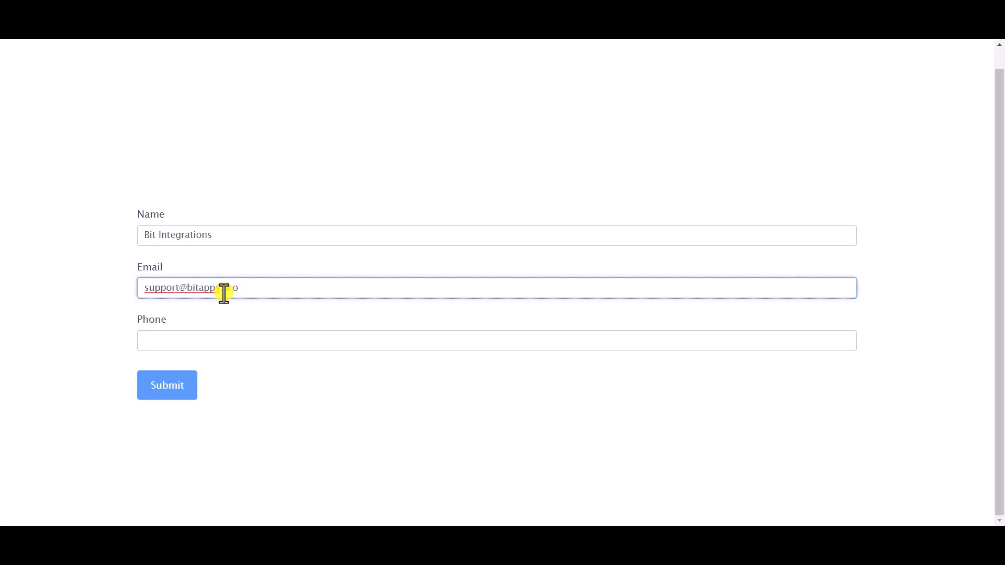
left_click(231, 341)
type("44455")
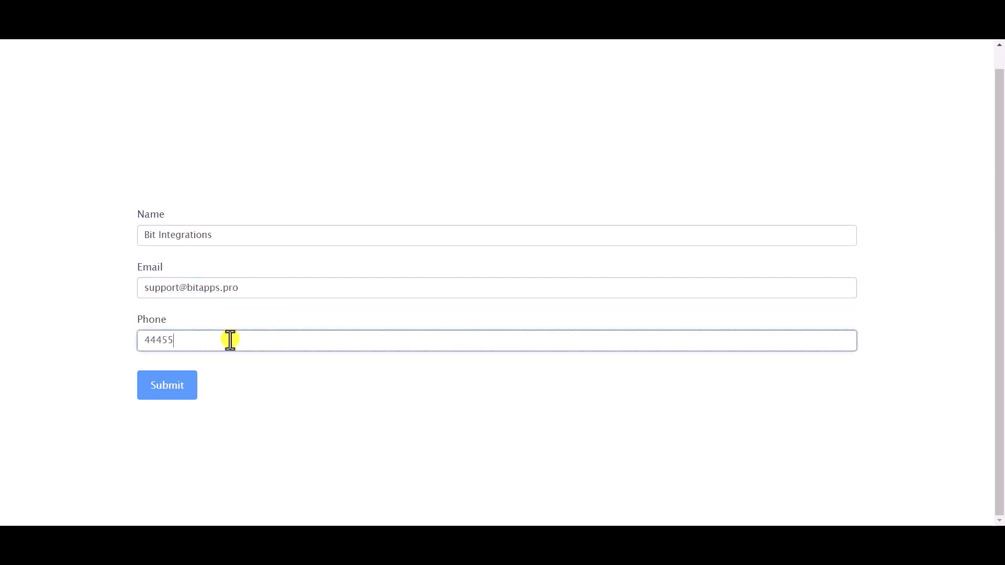
type("5666")
left_click(168, 385)
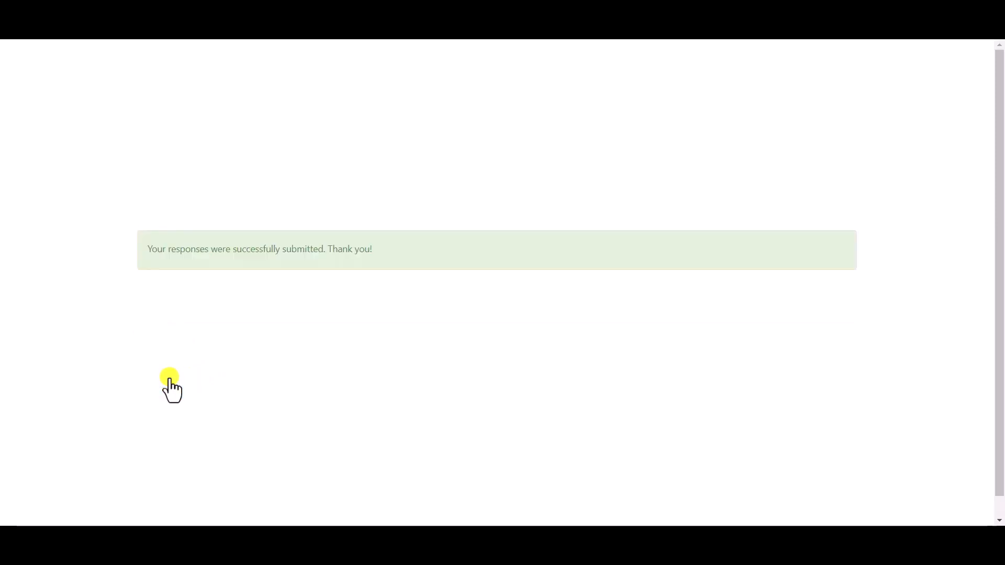
triple_click(258, 246)
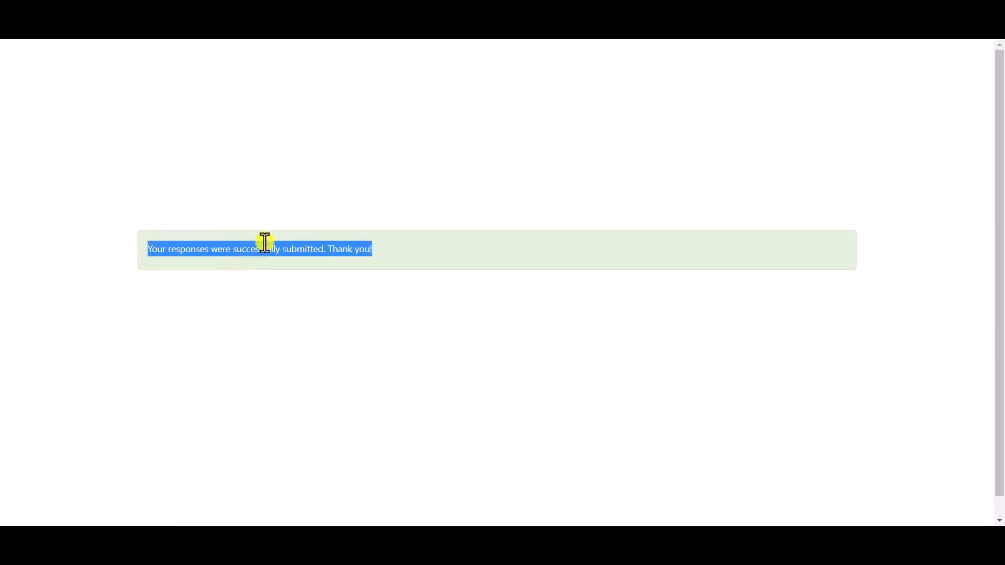
left_click(387, 162)
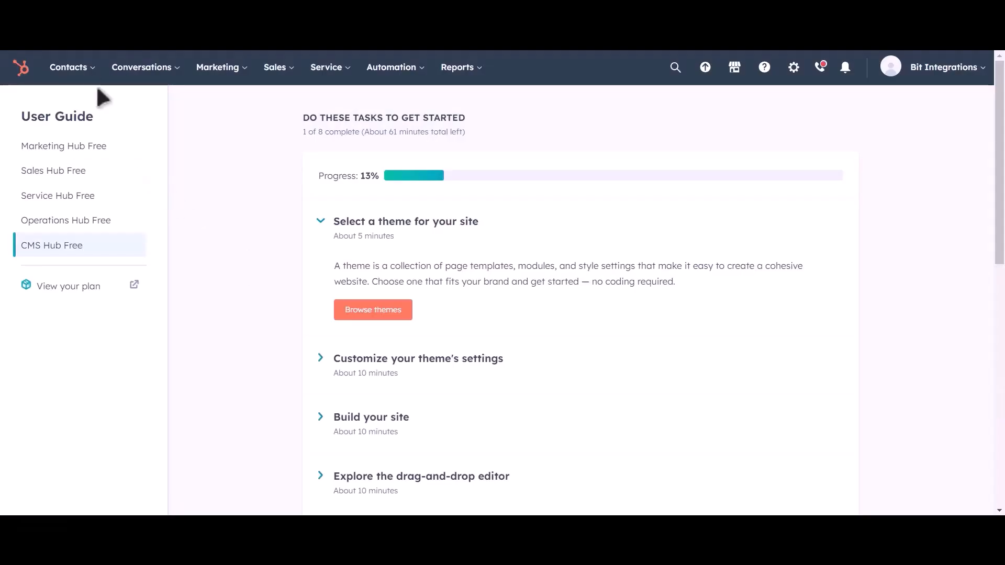
Step: In HubSpot, open the contacts list and preview the Bit Integrations contact record
left_click(83, 79)
left_click(81, 108)
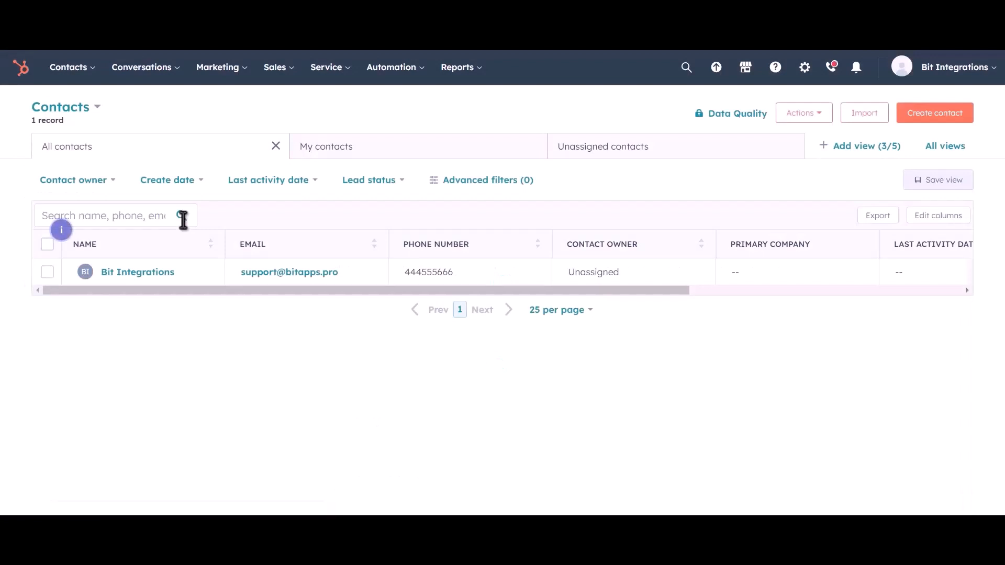
mouse_move(200, 279)
left_click(192, 277)
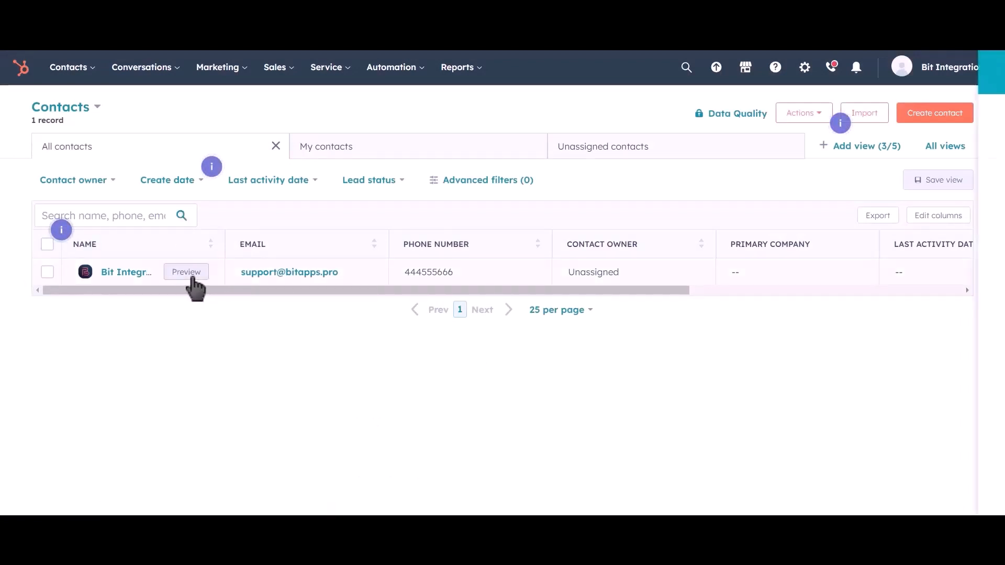